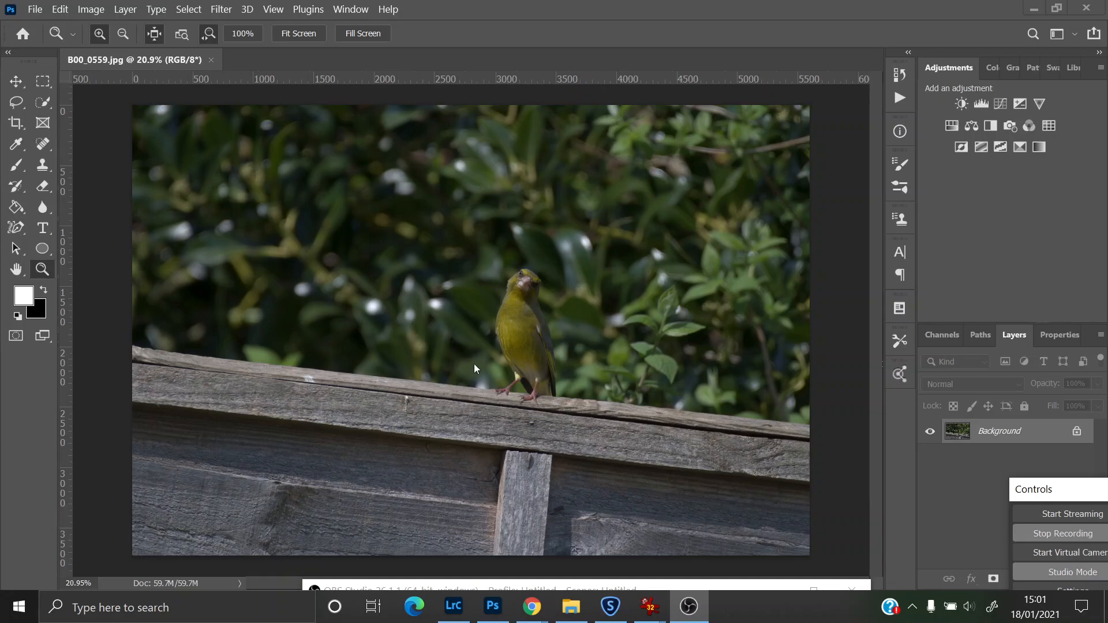
Step: Choose the Crop tool and set its preset to A4
click(497, 265)
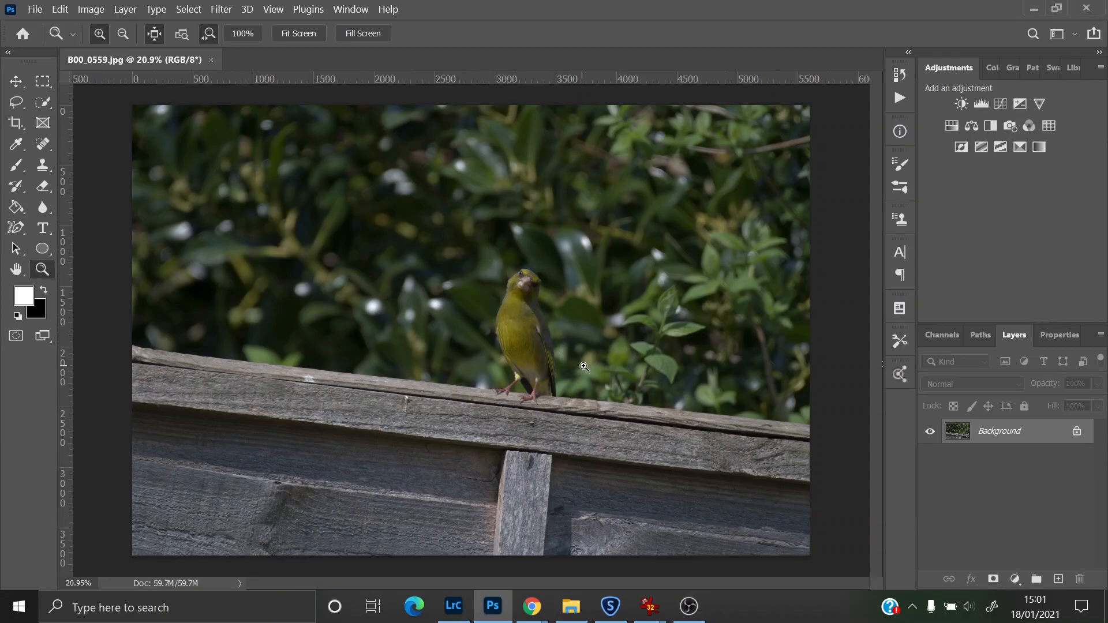
drag(514, 282, 526, 346)
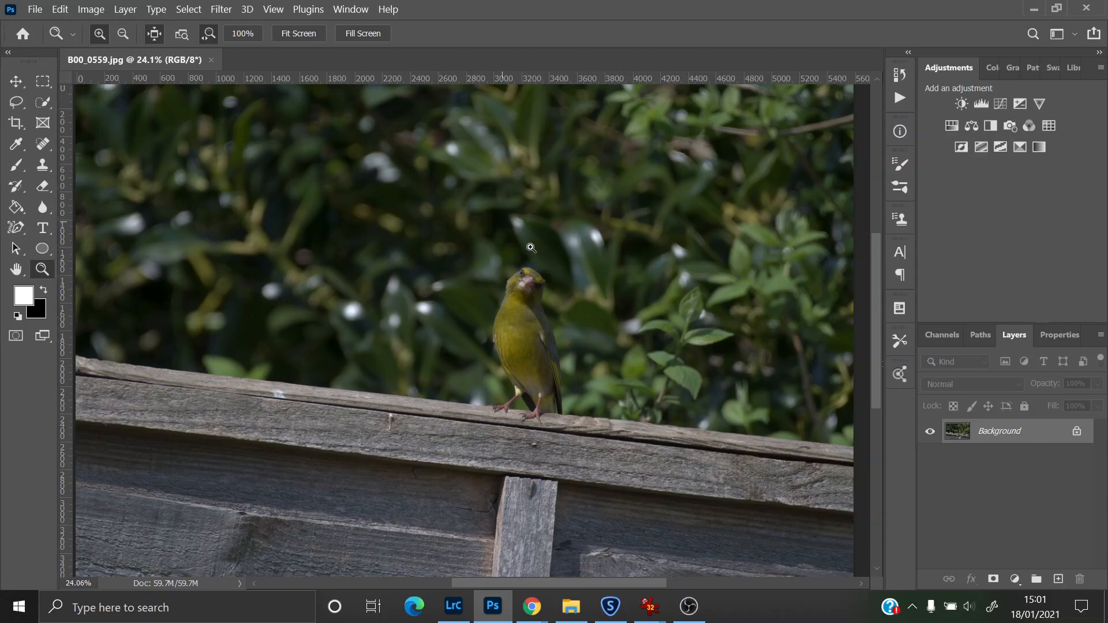
drag(514, 267, 506, 265)
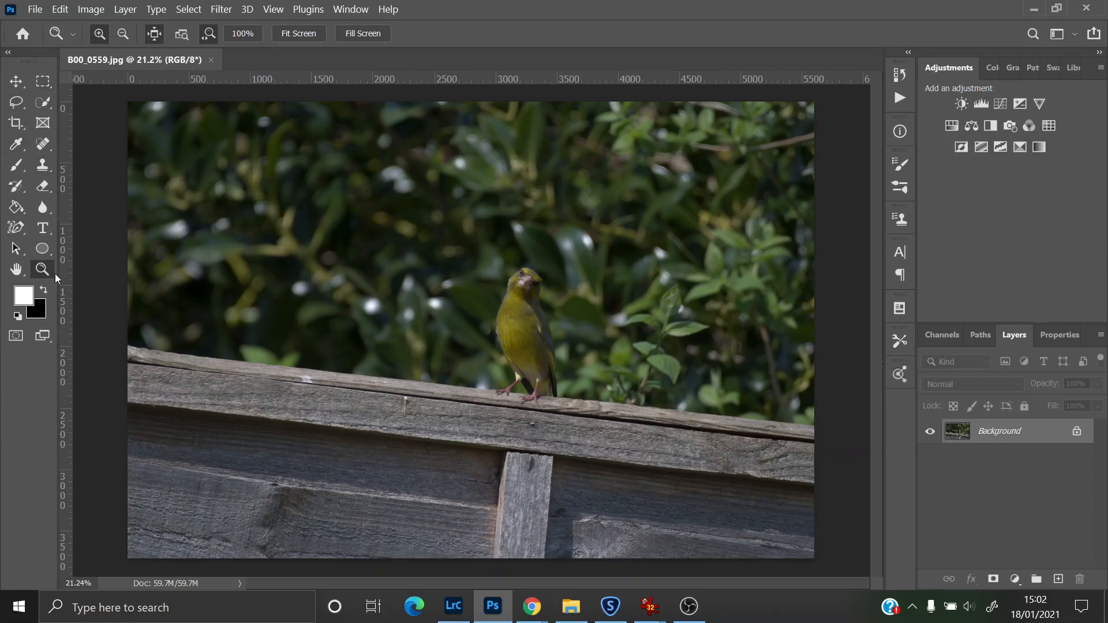
click(16, 124)
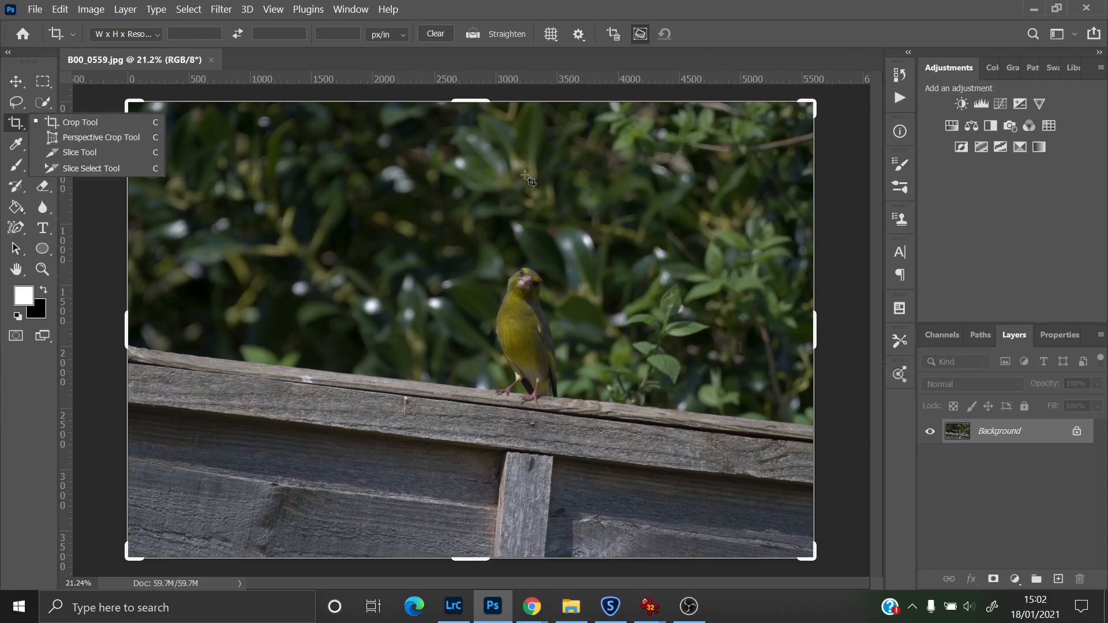
click(156, 34)
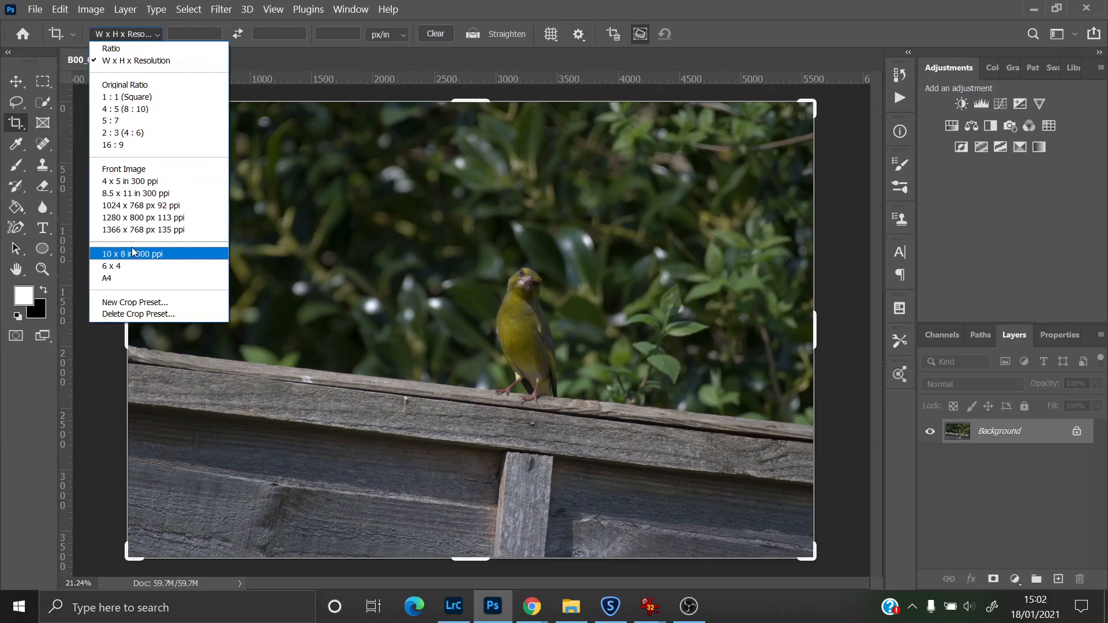
click(133, 279)
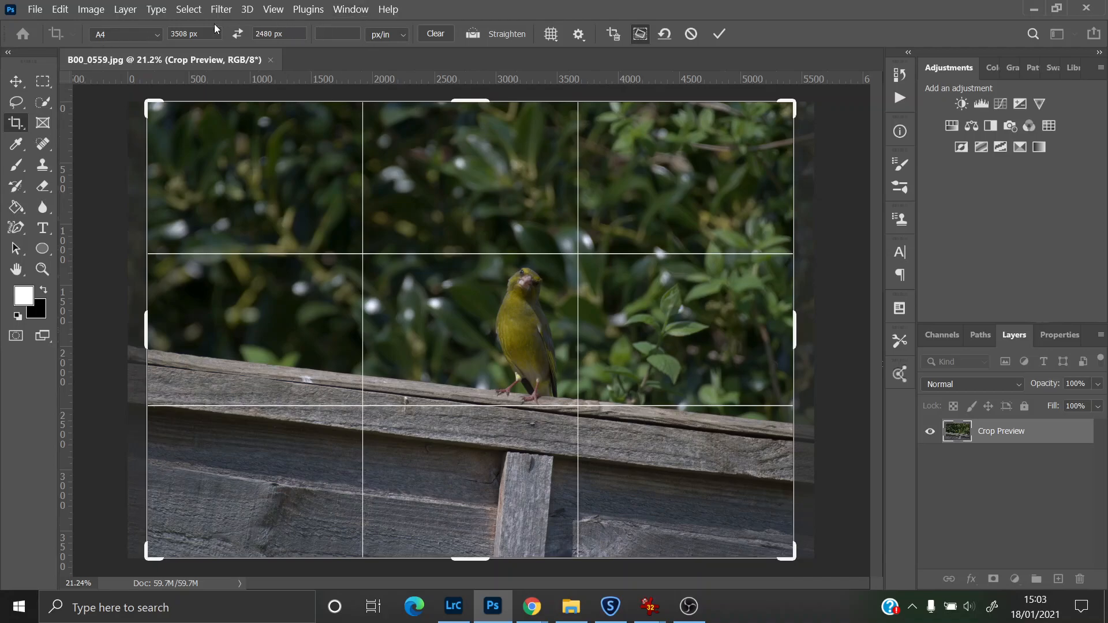
Step: Straighten the photo by tracing a line along the top edge of the fence rail
click(473, 36)
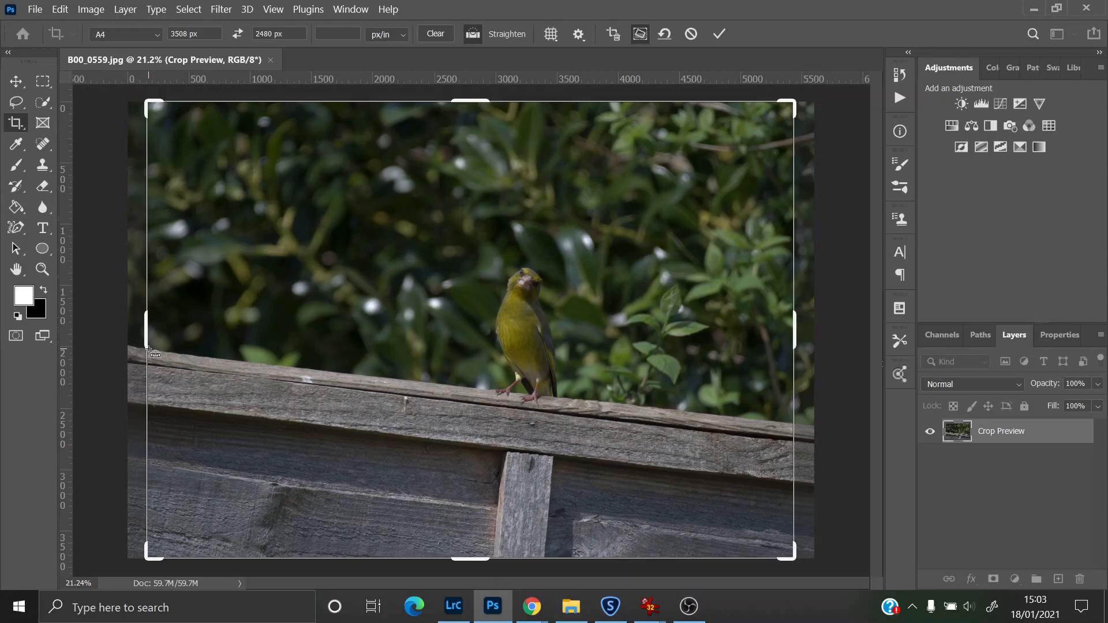
drag(150, 348, 810, 425)
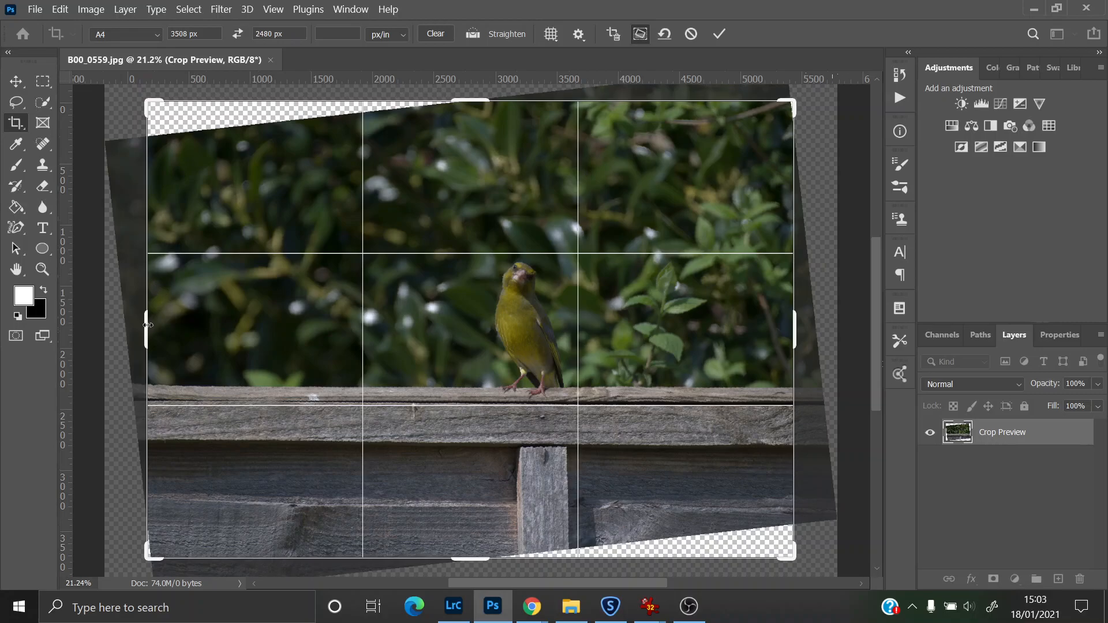
Step: Tighten the crop frame around the bird and the fence rail, then apply the crop
drag(148, 327, 240, 330)
drag(700, 328, 658, 327)
drag(566, 348, 582, 361)
drag(467, 461, 468, 460)
drag(458, 281, 466, 284)
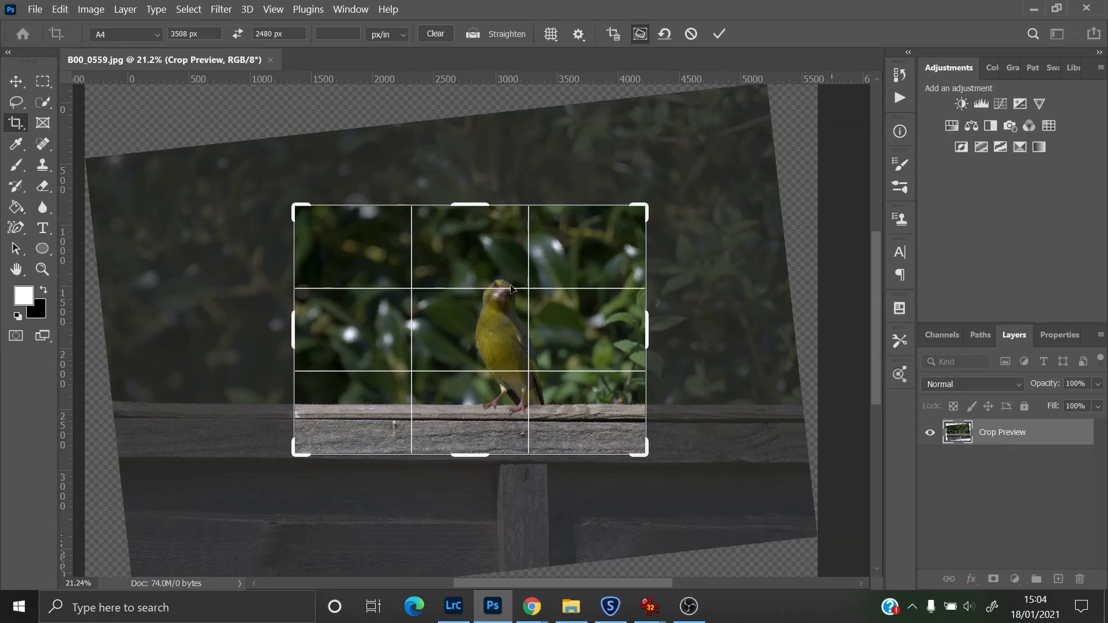
drag(527, 330, 530, 331)
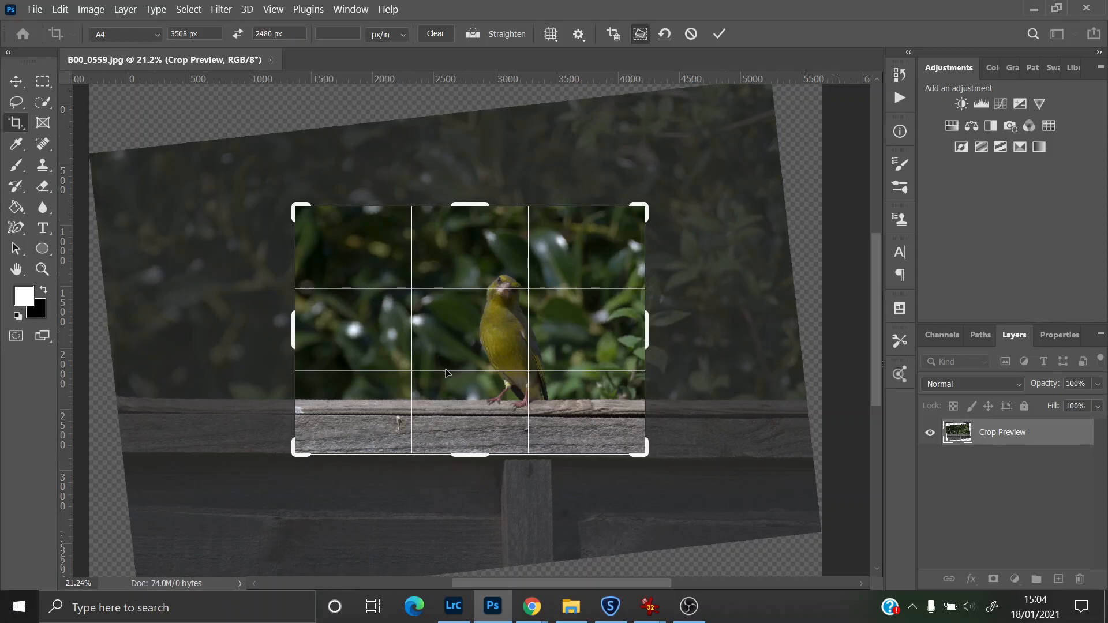
drag(451, 346, 450, 352)
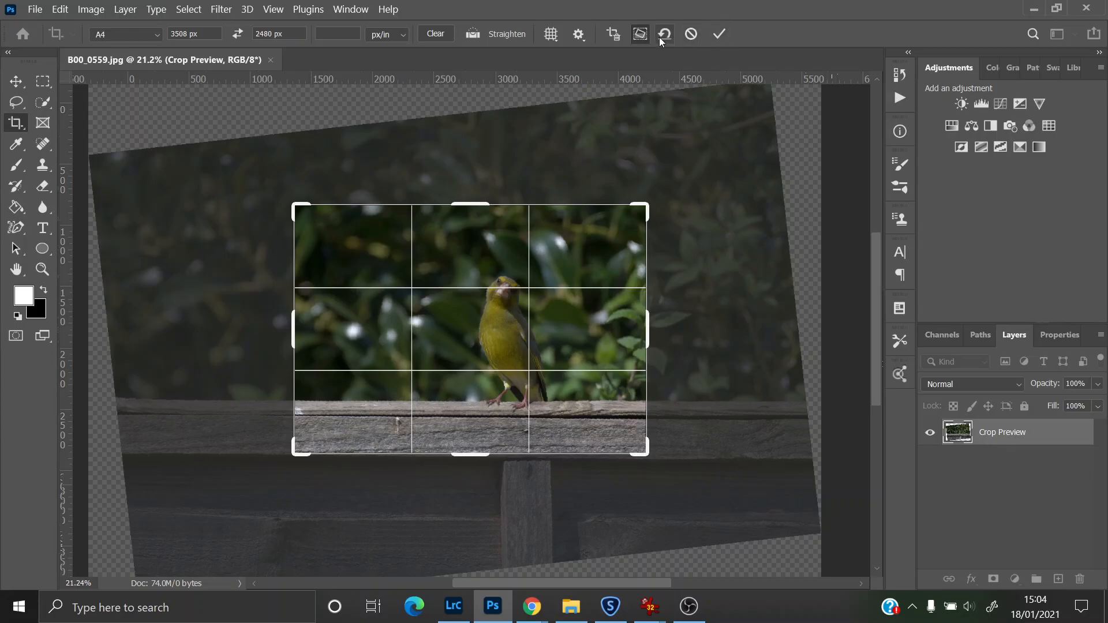
click(719, 35)
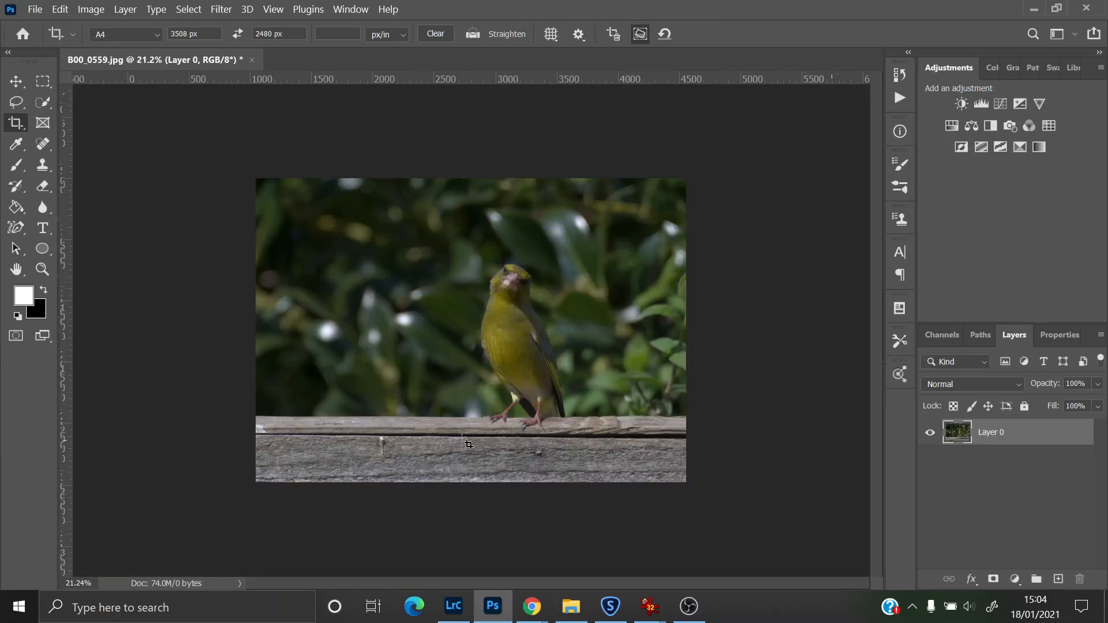
Step: Fit the image to the screen and add a Levels adjustment layer, raising the midtone to 1.21
click(41, 270)
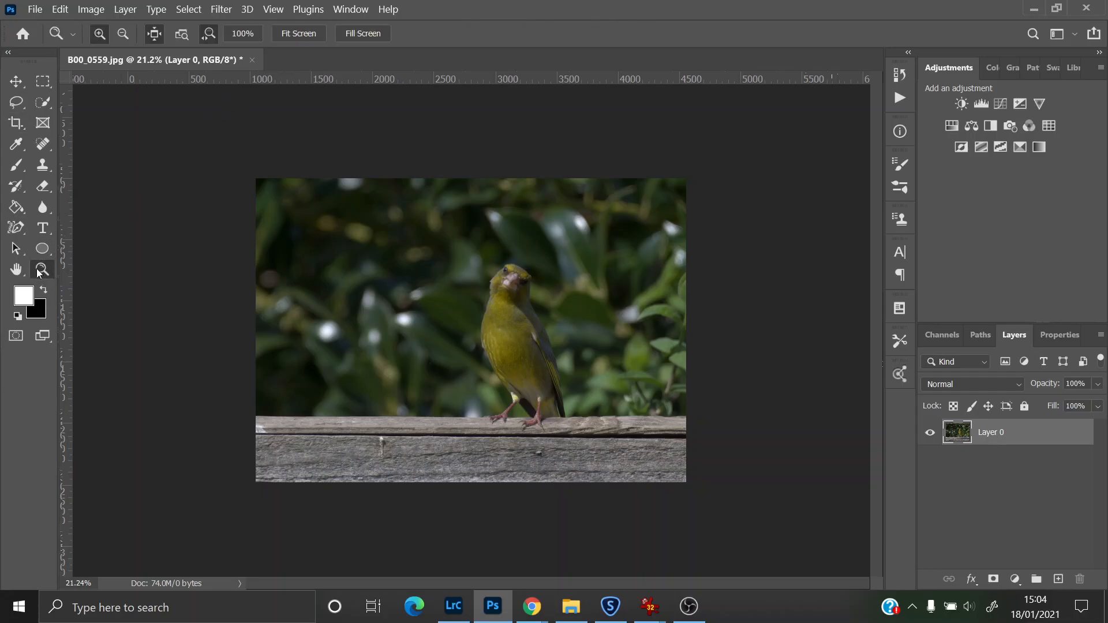
click(298, 33)
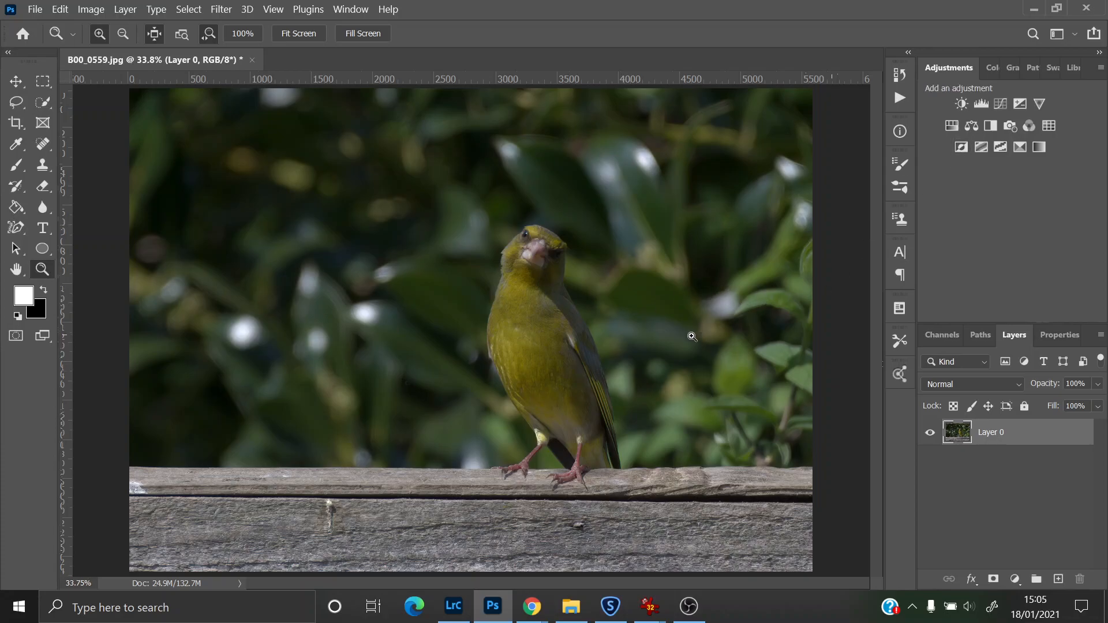
click(985, 104)
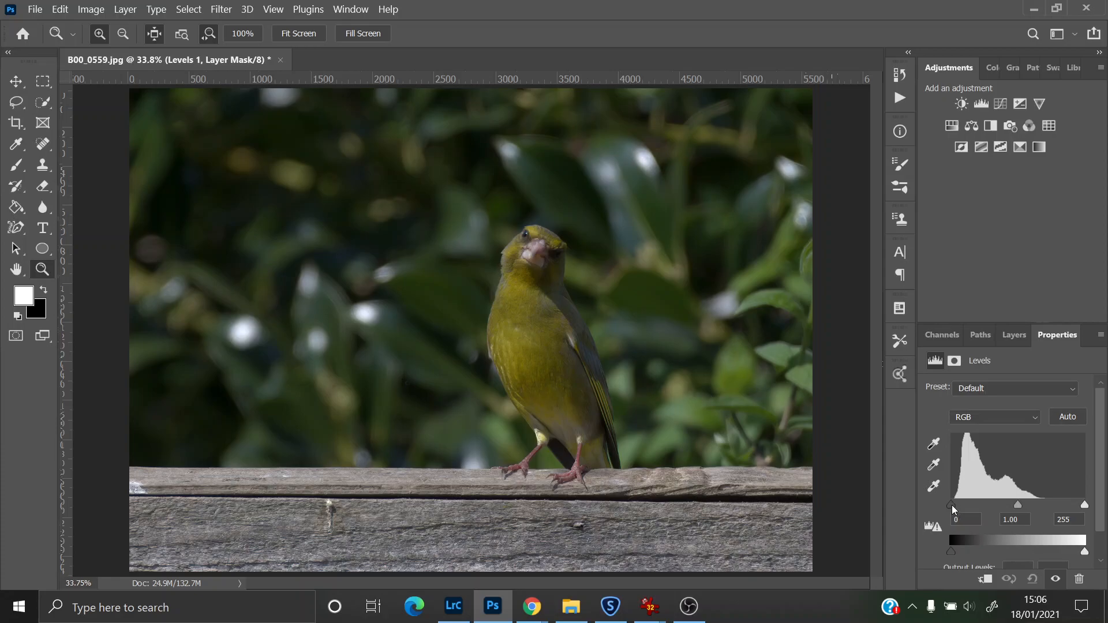
drag(951, 506, 953, 505)
mouse_move(953, 506)
mouse_down()
mouse_move(1000, 506)
mouse_move(948, 507)
mouse_up()
mouse_move(1084, 505)
mouse_down()
mouse_move(992, 513)
mouse_move(1093, 509)
mouse_up()
mouse_move(1017, 506)
mouse_down()
mouse_move(1006, 507)
mouse_move(1031, 508)
mouse_move(998, 512)
mouse_move(1009, 505)
mouse_up()
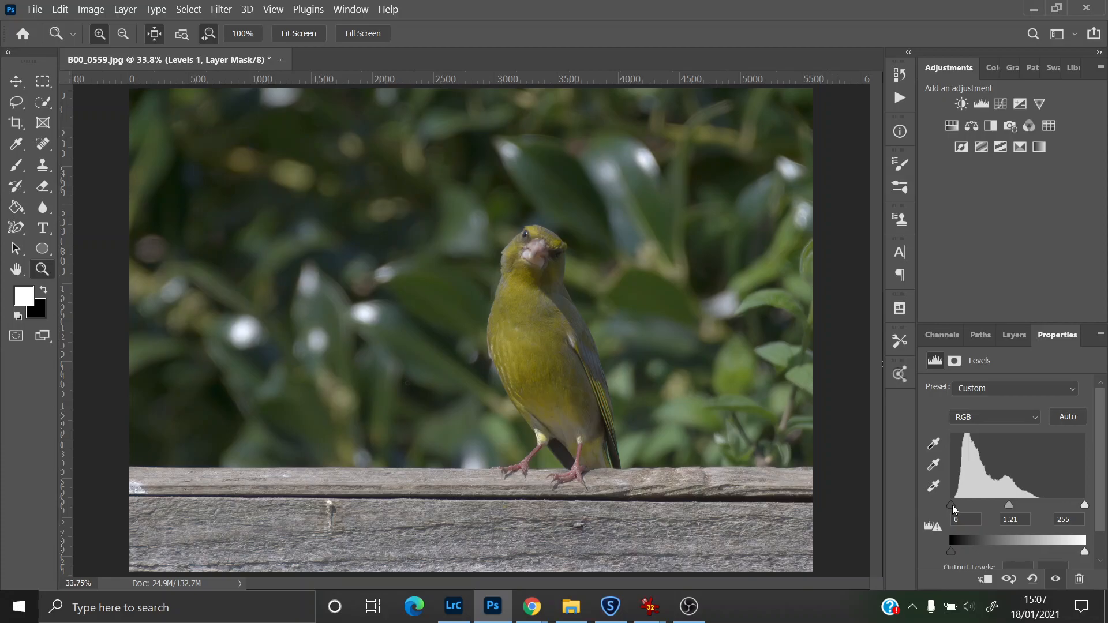
Step: Set the Levels input values to black 12, midtone 1.00 and white 190
drag(949, 503, 958, 505)
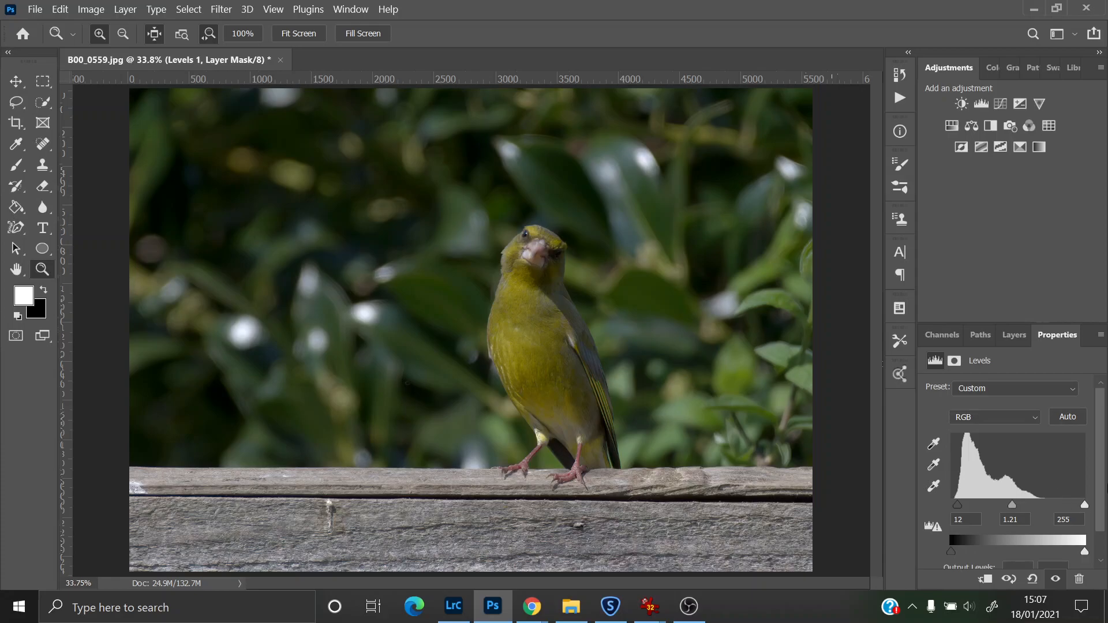
mouse_move(1086, 507)
mouse_down()
mouse_move(1072, 508)
mouse_move(1083, 515)
mouse_up()
drag(1081, 515, 1069, 511)
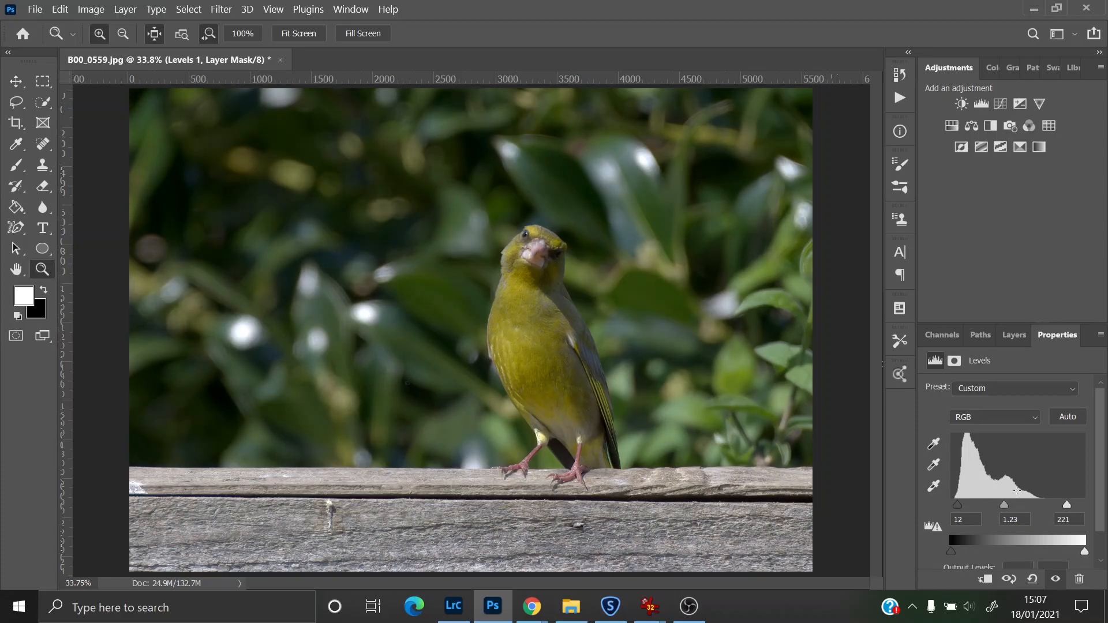
drag(1006, 508, 1011, 508)
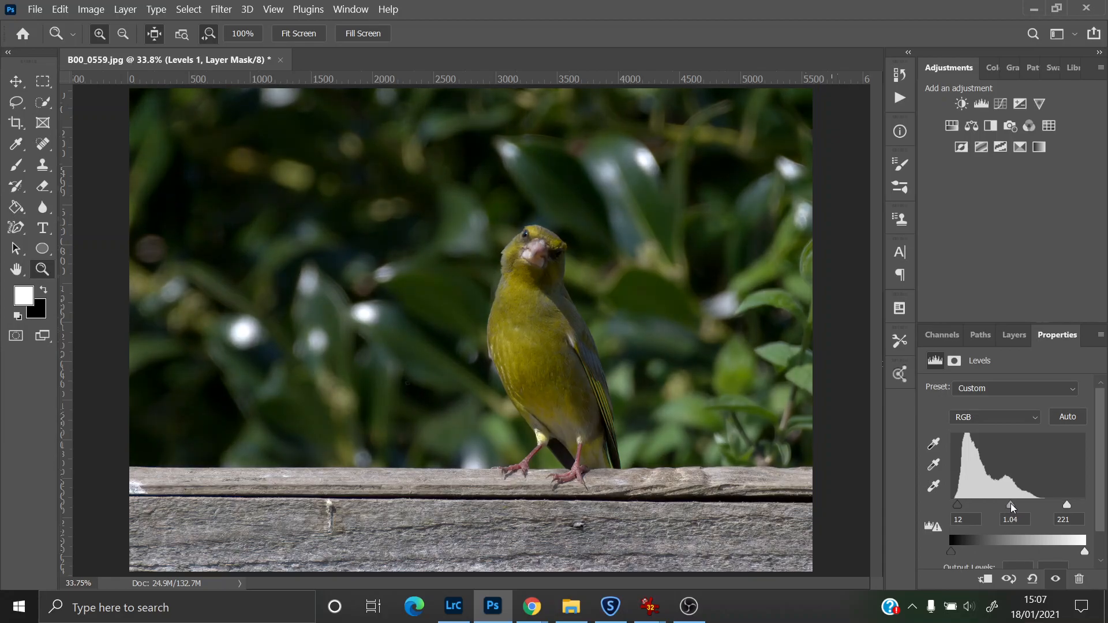
mouse_move(1016, 507)
mouse_down()
mouse_move(1062, 506)
mouse_move(1007, 506)
mouse_up()
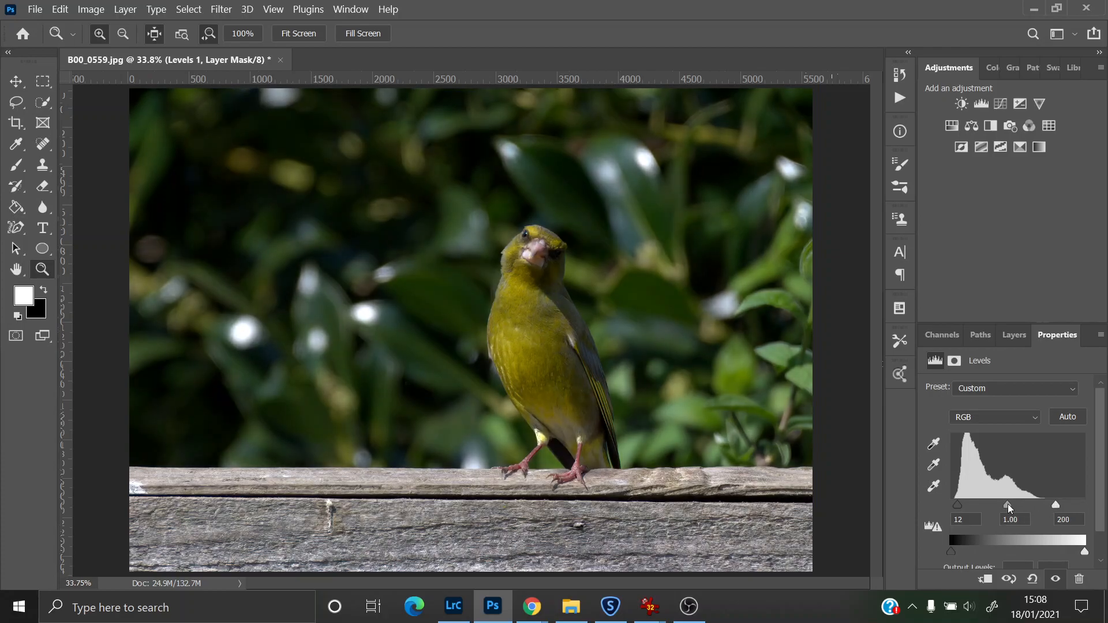
mouse_move(1004, 506)
mouse_down()
mouse_move(1004, 518)
mouse_move(1053, 507)
mouse_move(1007, 507)
mouse_up()
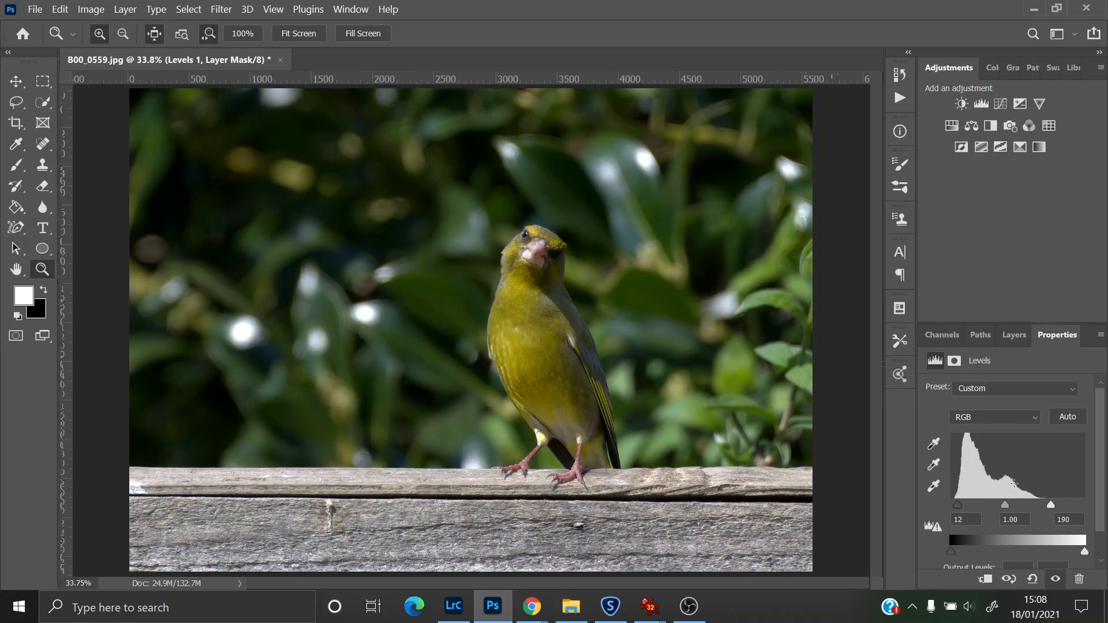
click(933, 443)
drag(954, 505, 956, 507)
Step: Add a Hue/Saturation adjustment layer and set the Reds saturation to +28
click(952, 126)
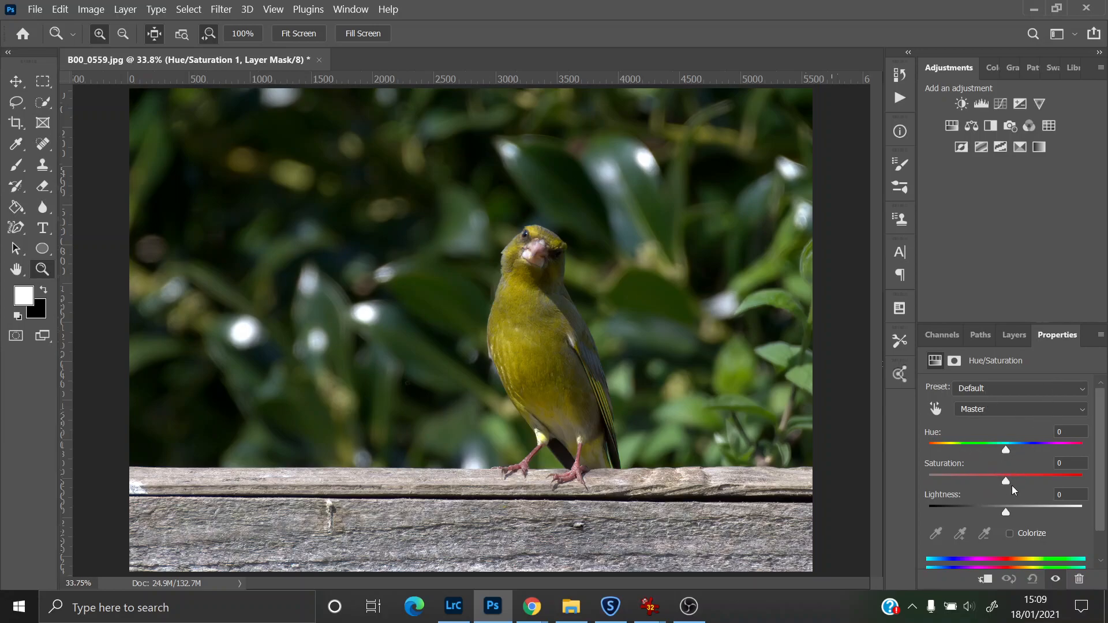
mouse_move(1005, 480)
mouse_down()
mouse_move(1078, 486)
mouse_move(974, 479)
mouse_move(1093, 466)
mouse_move(995, 467)
mouse_move(1087, 468)
mouse_move(1005, 479)
mouse_up()
click(1008, 415)
click(988, 448)
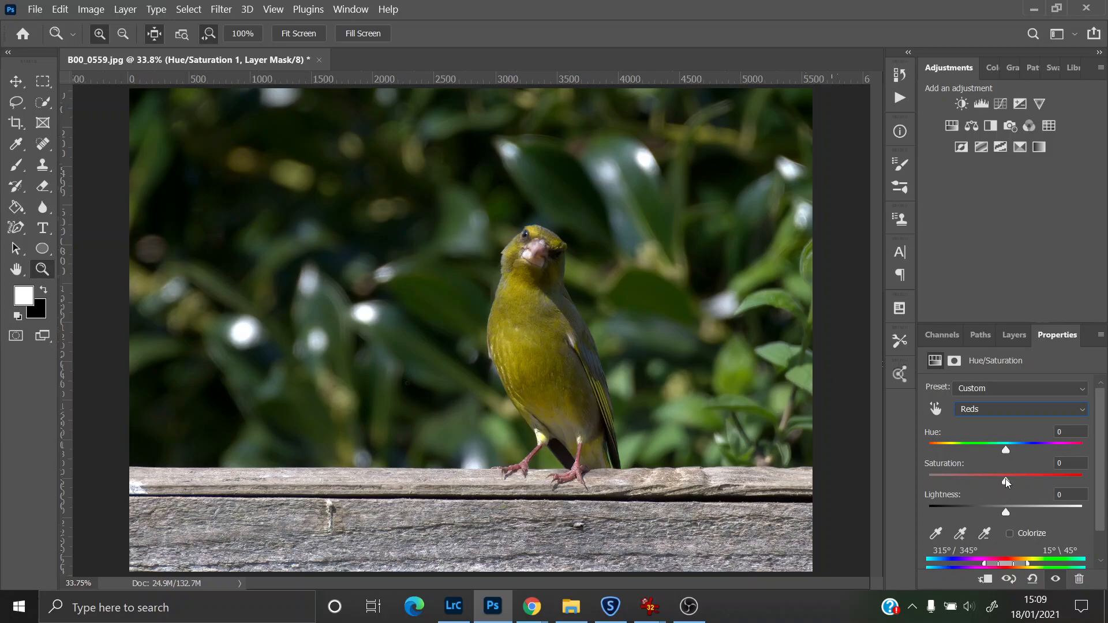
drag(1014, 480, 1077, 479)
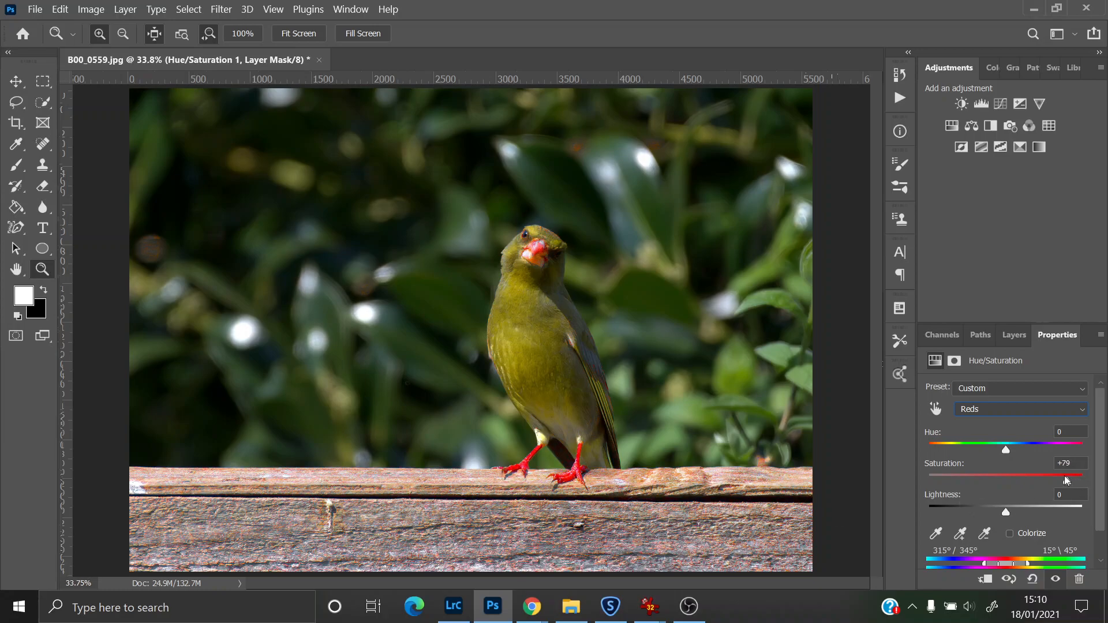
drag(1057, 475, 1002, 479)
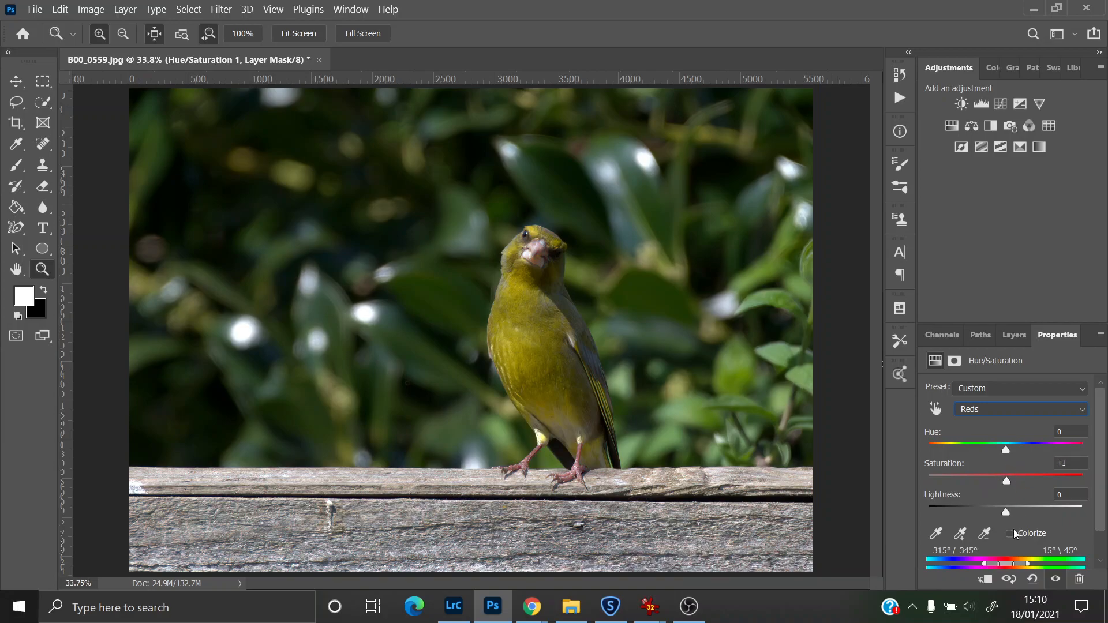
drag(1008, 481, 1013, 481)
drag(1030, 486, 1028, 486)
drag(568, 484, 581, 554)
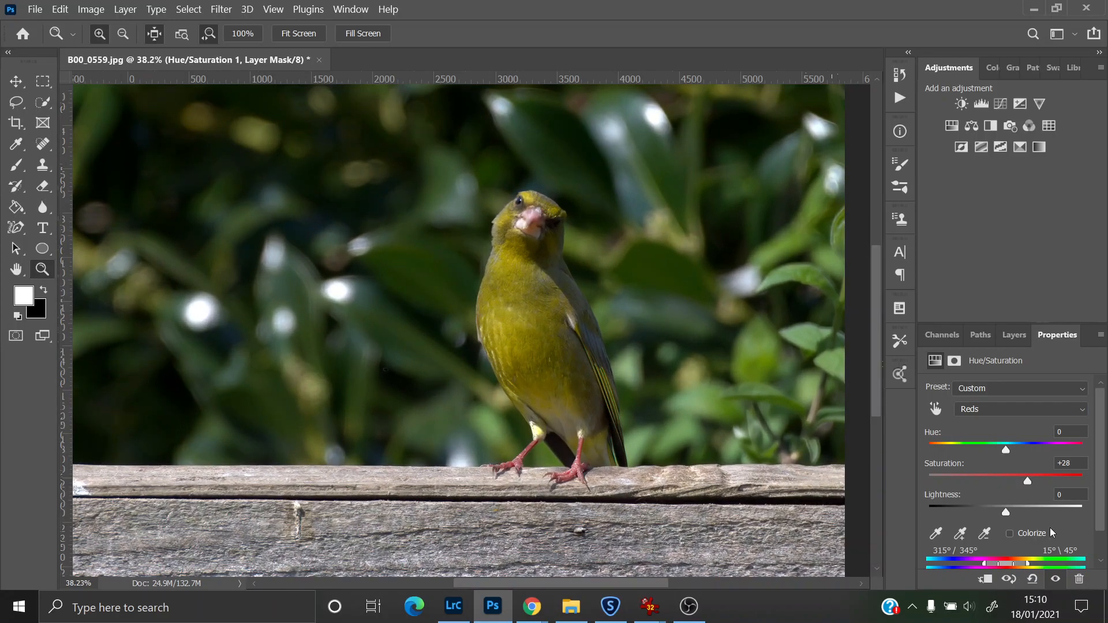
Step: Set the Yellows saturation to +31 in the Hue/Saturation adjustment
click(992, 409)
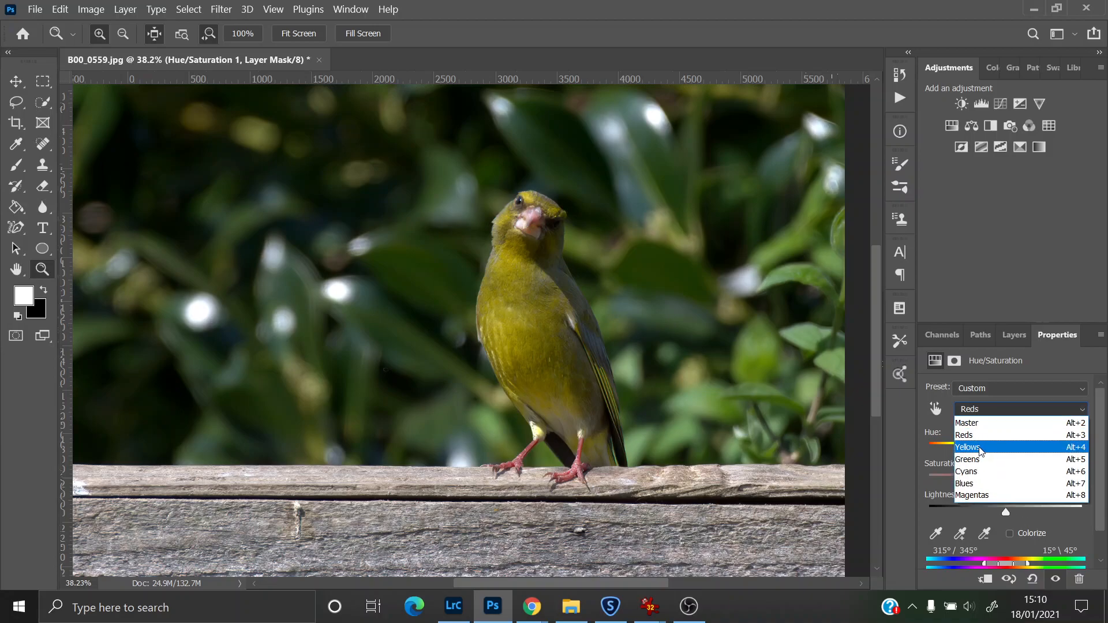
click(979, 451)
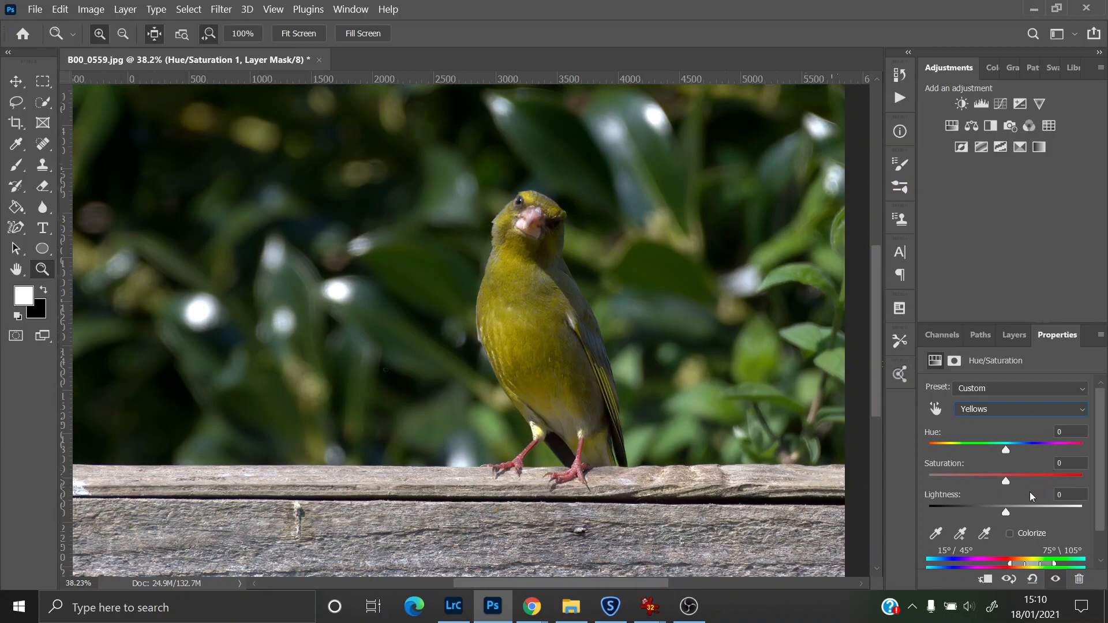
mouse_move(1013, 483)
mouse_down()
mouse_move(1079, 482)
mouse_move(1040, 469)
mouse_move(1097, 482)
mouse_move(986, 469)
mouse_move(1012, 478)
mouse_up()
drag(1014, 479, 1022, 480)
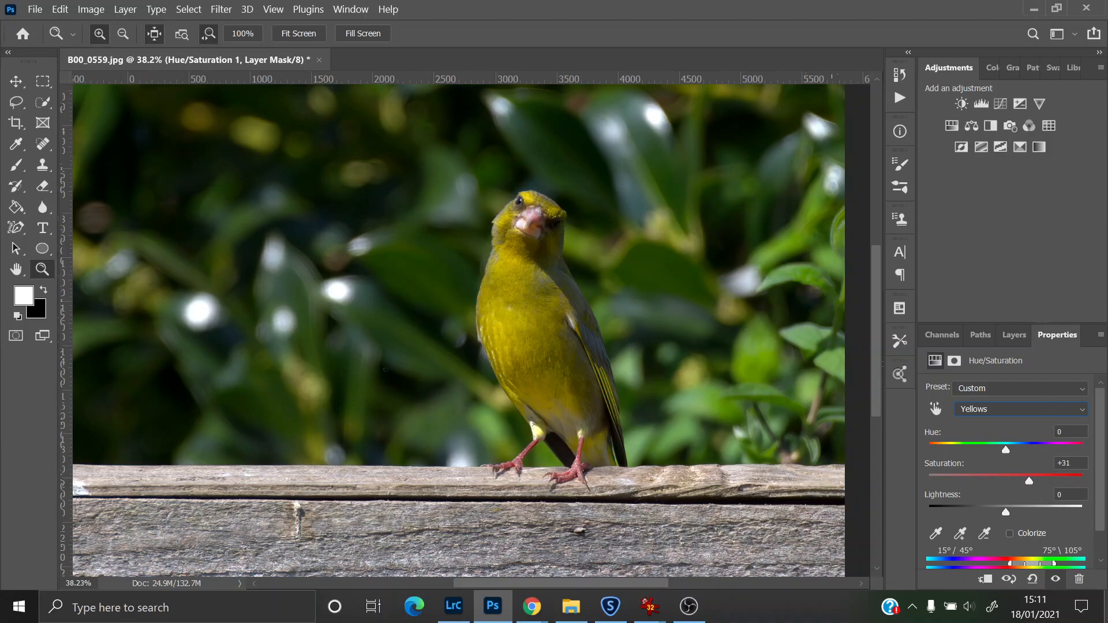
Step: Set the Greens saturation to +34 in the Hue/Saturation adjustment
click(981, 408)
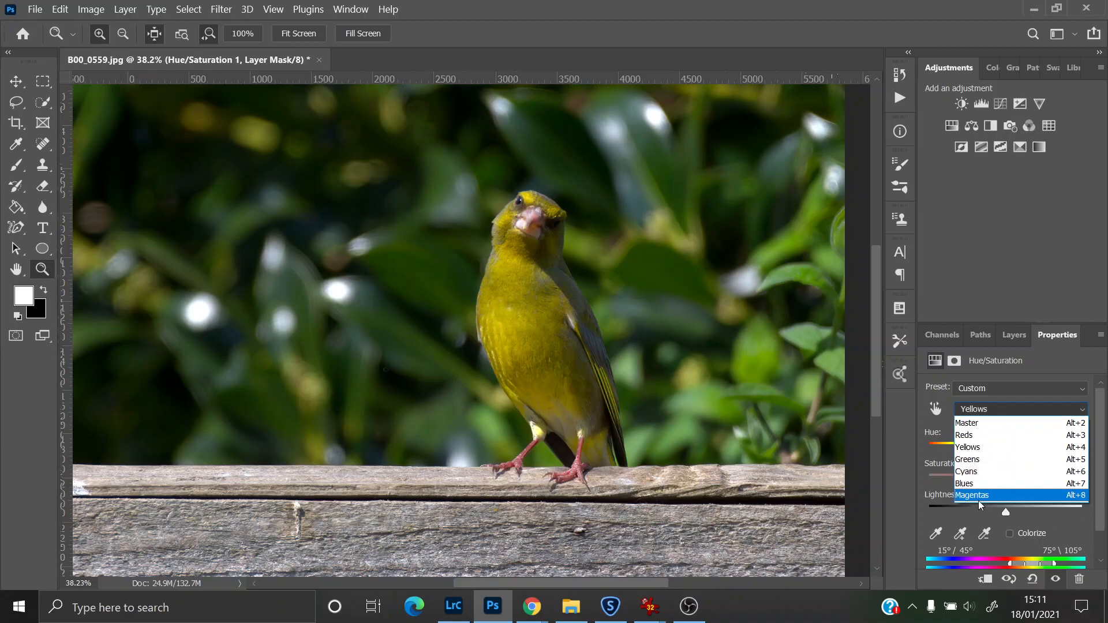
click(976, 460)
mouse_move(1006, 480)
mouse_down()
mouse_move(1037, 480)
mouse_move(975, 483)
mouse_move(1013, 488)
mouse_up()
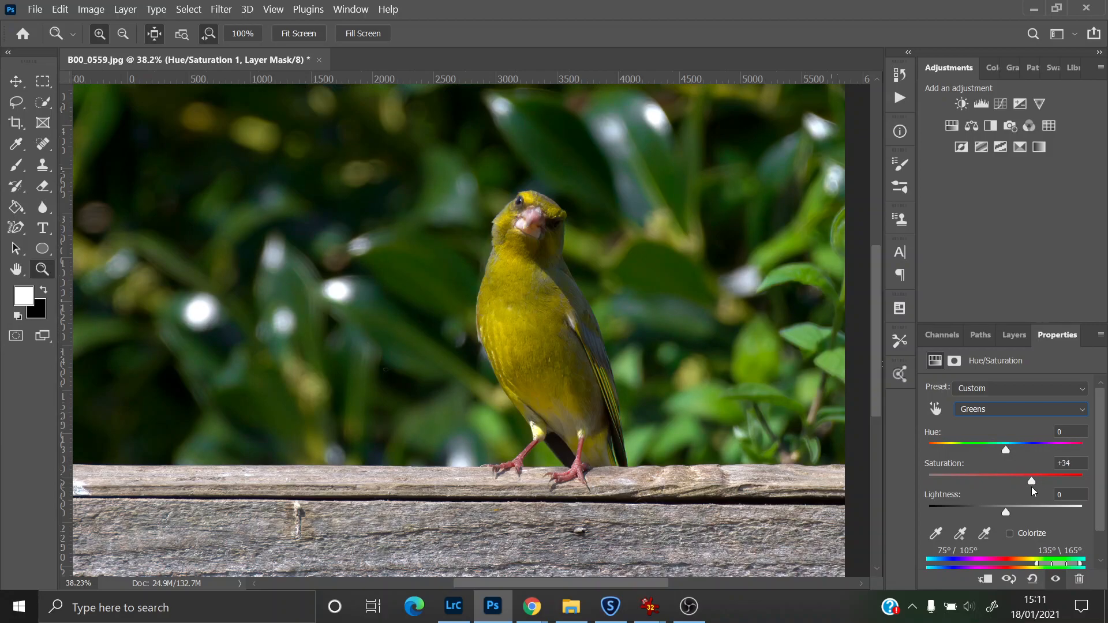
Step: Adjust the saturation of the Cyans and Blues ranges in the Hue/Saturation adjustment
click(1018, 408)
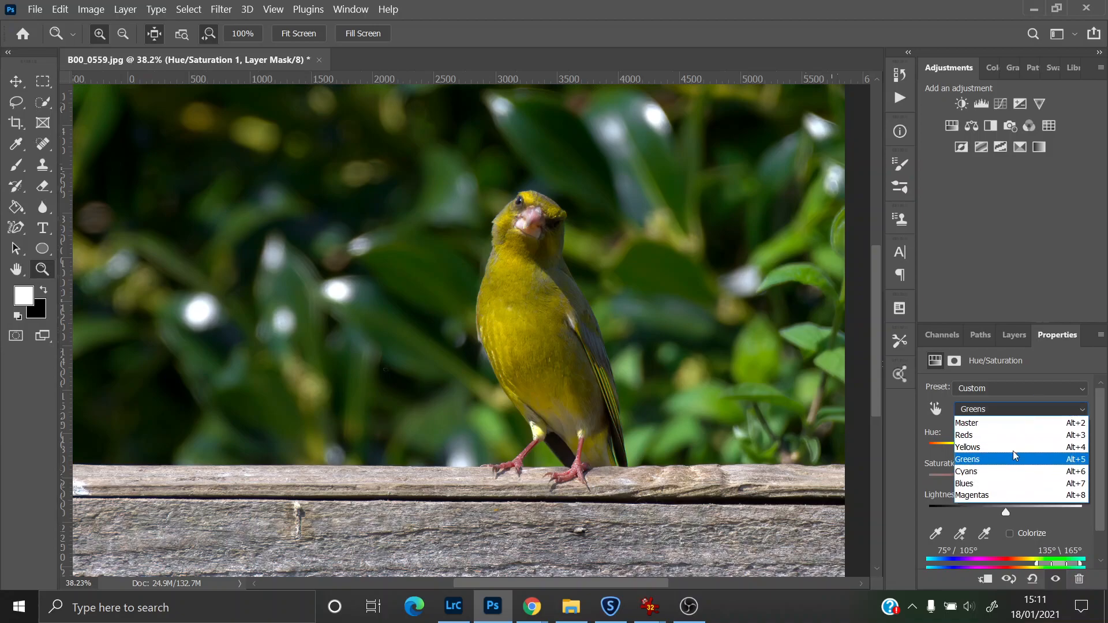
click(988, 467)
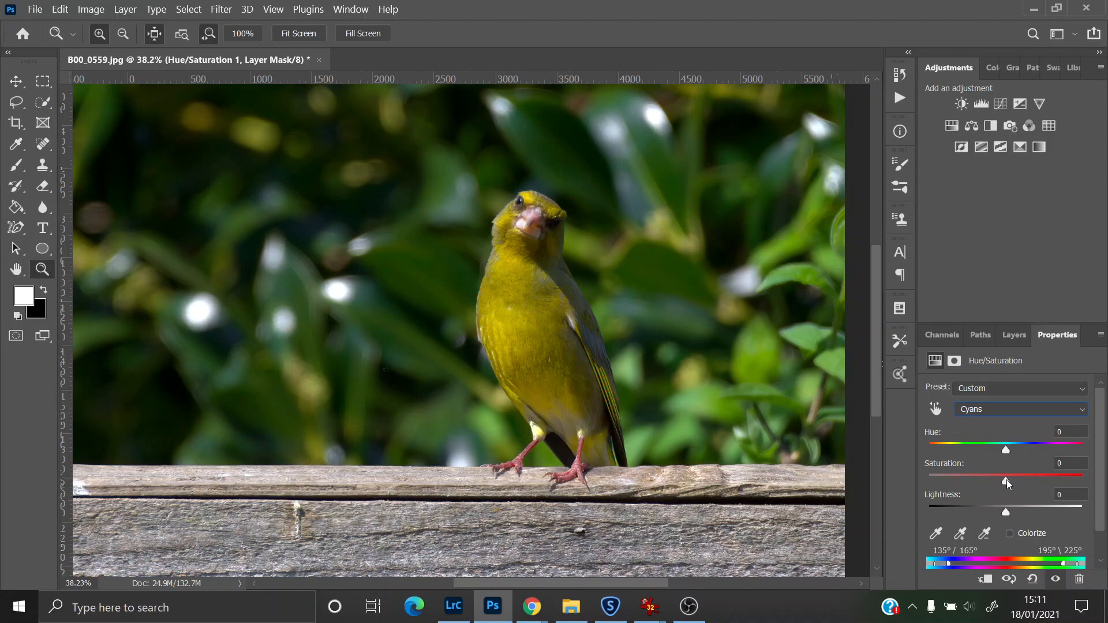
mouse_move(1007, 484)
mouse_down()
mouse_move(1064, 480)
mouse_move(991, 483)
mouse_move(1014, 487)
mouse_up()
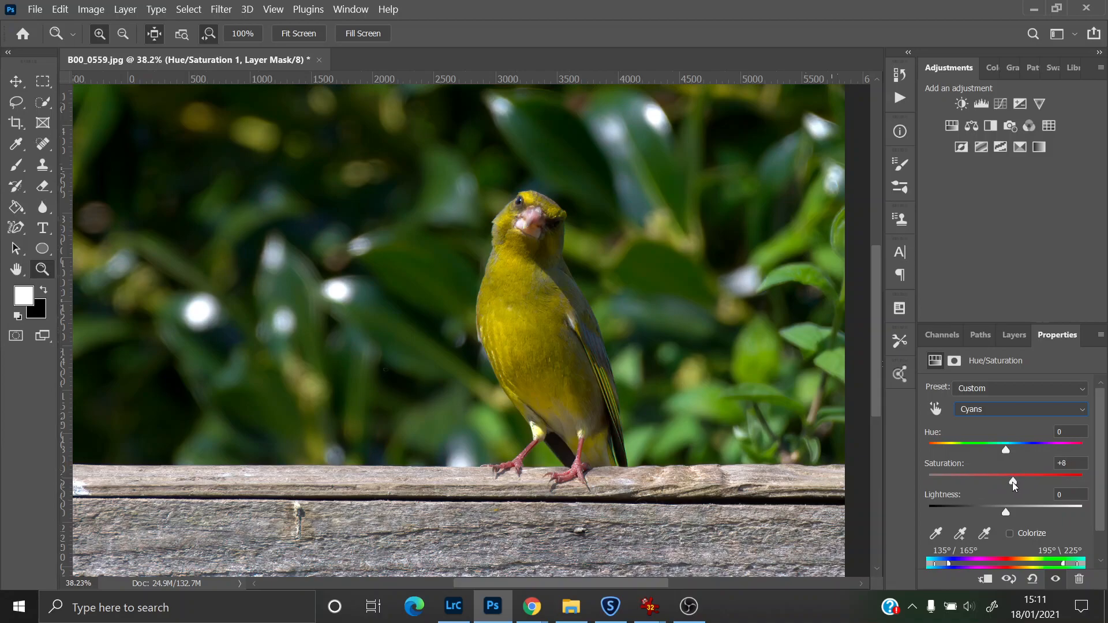
click(999, 416)
click(1054, 480)
drag(1042, 481, 1002, 485)
Step: Set the Magentas saturation to +4 in the Hue/Saturation adjustment
click(989, 408)
click(991, 493)
mouse_move(1009, 480)
mouse_down()
mouse_move(1022, 485)
mouse_move(1009, 486)
mouse_up()
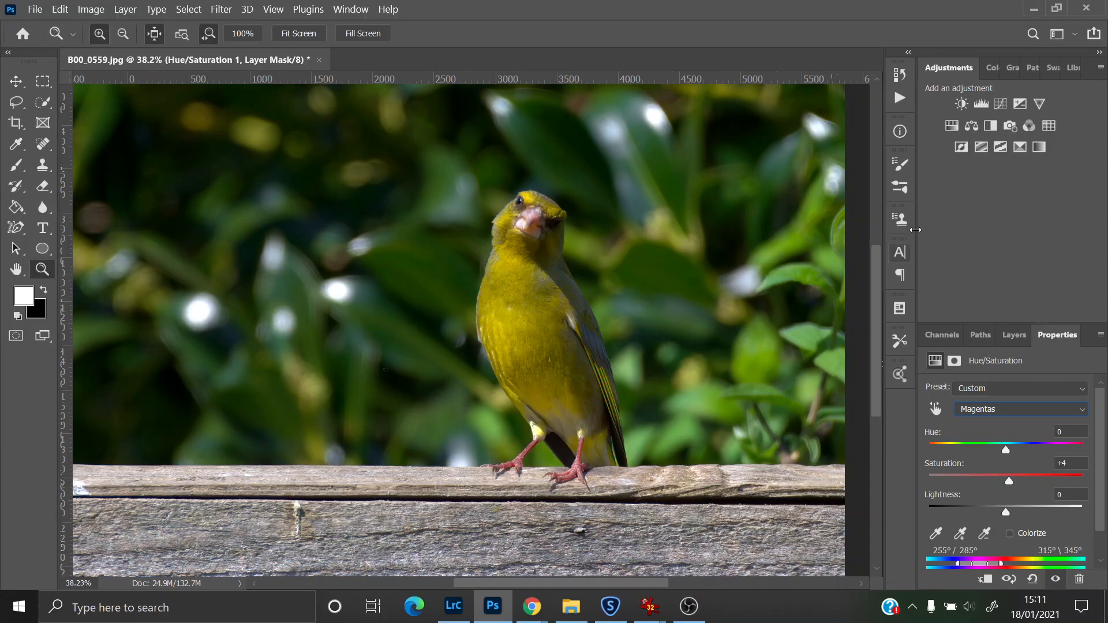
Step: Add a Vibrance adjustment layer and set Vibrance to +8
click(1039, 103)
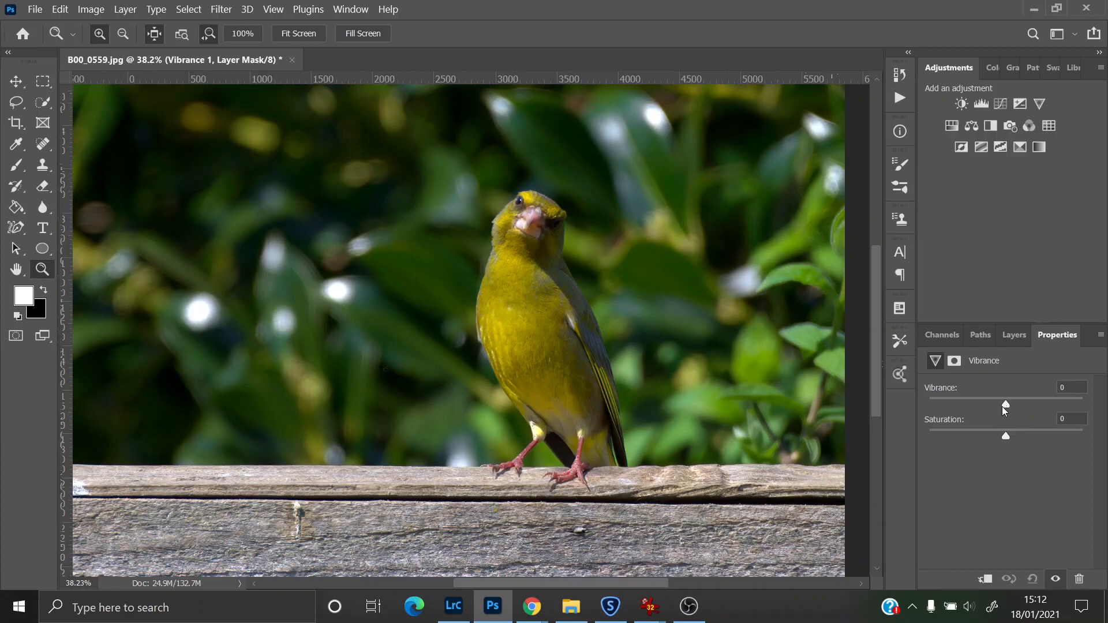
drag(1006, 403, 1030, 411)
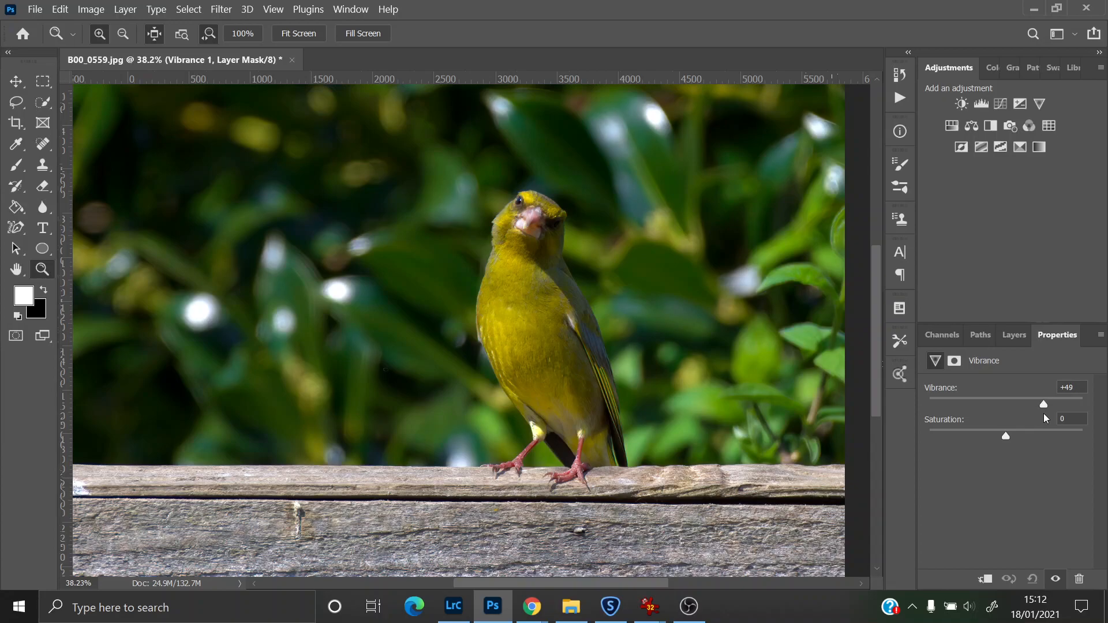
drag(1027, 416, 1012, 415)
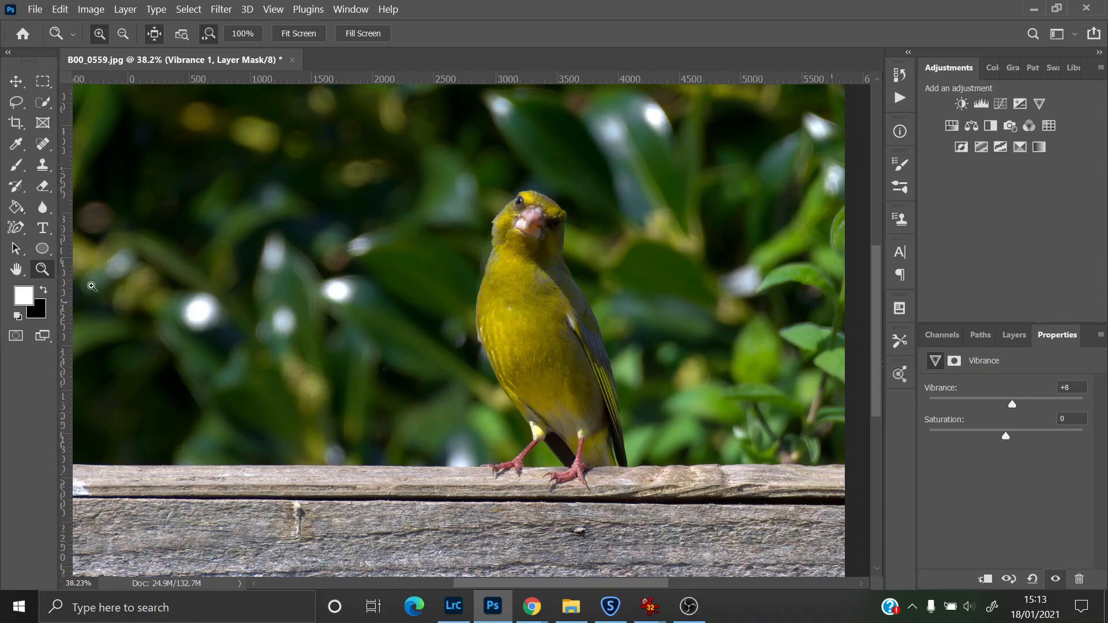
Step: Select the greenfinch with Select Subject using the Quick Selection tool
click(47, 105)
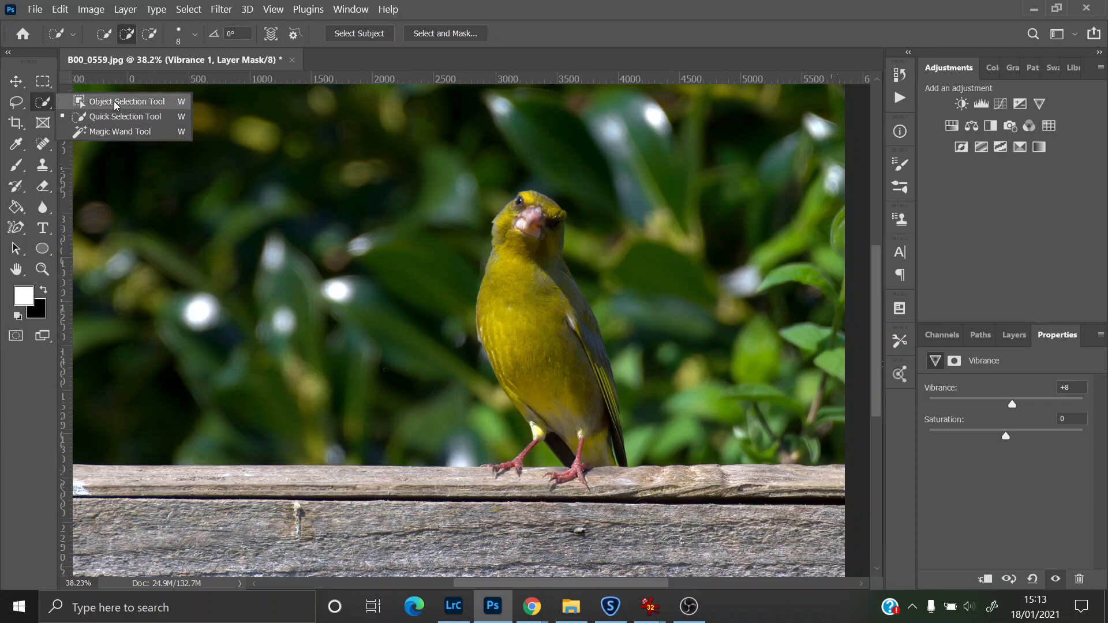
click(47, 104)
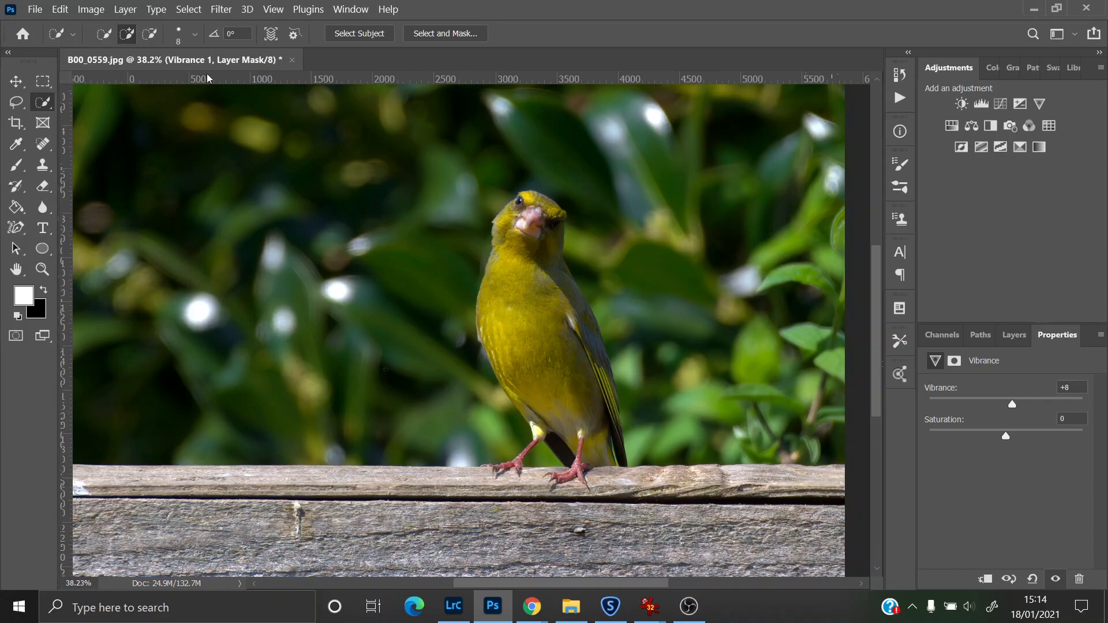
right_click(45, 103)
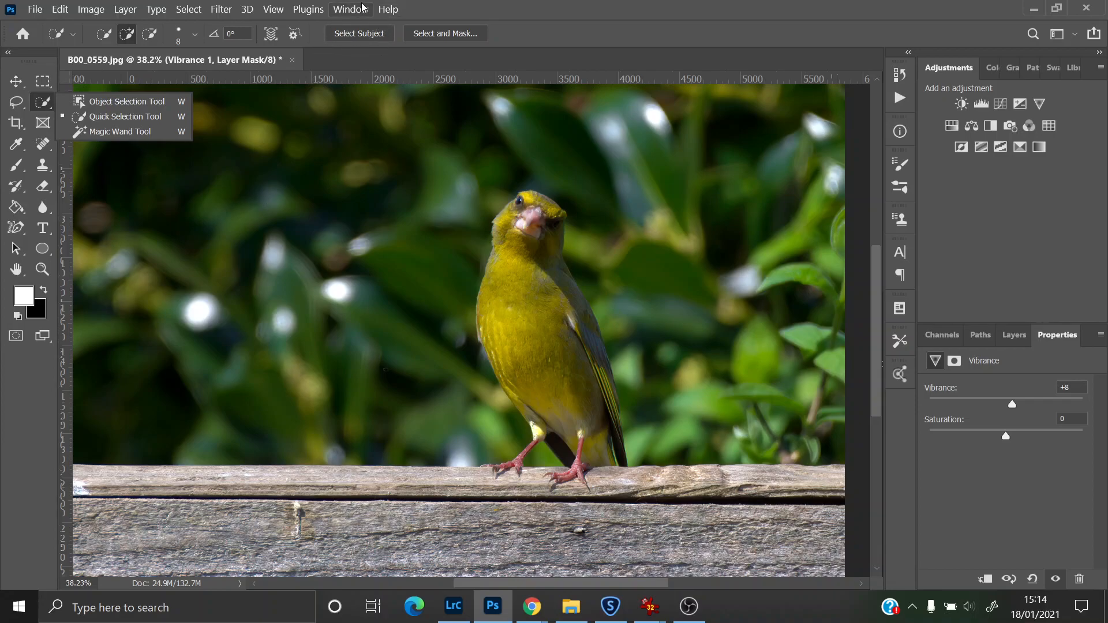
click(359, 35)
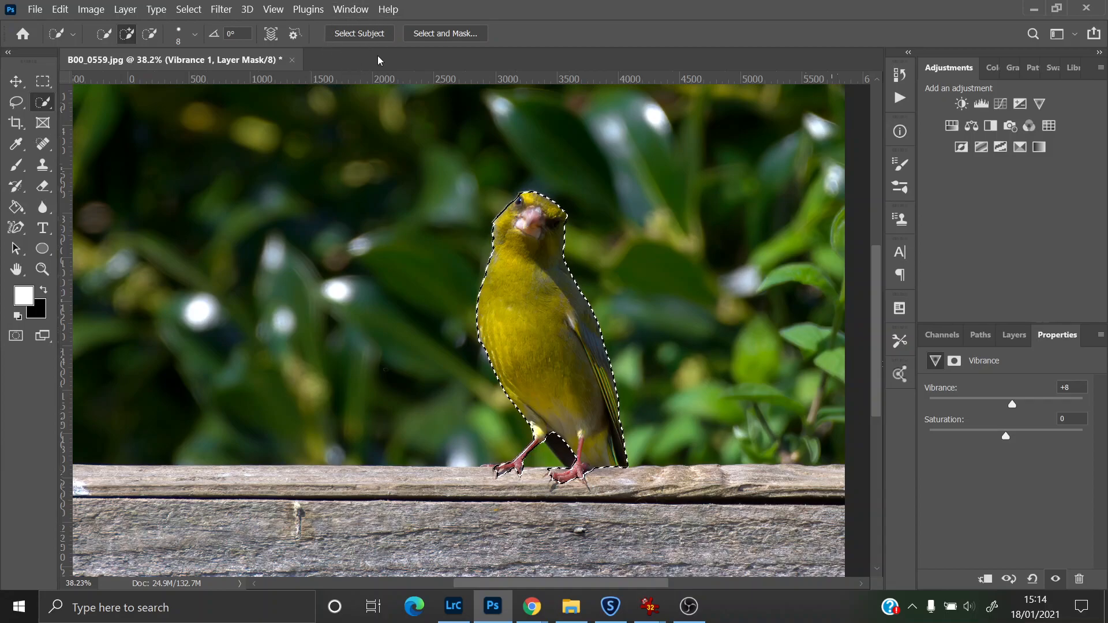
Step: Open Select and Mask and refine the selection edge around the bird's head with a 60 px Refine Edge brush
click(450, 33)
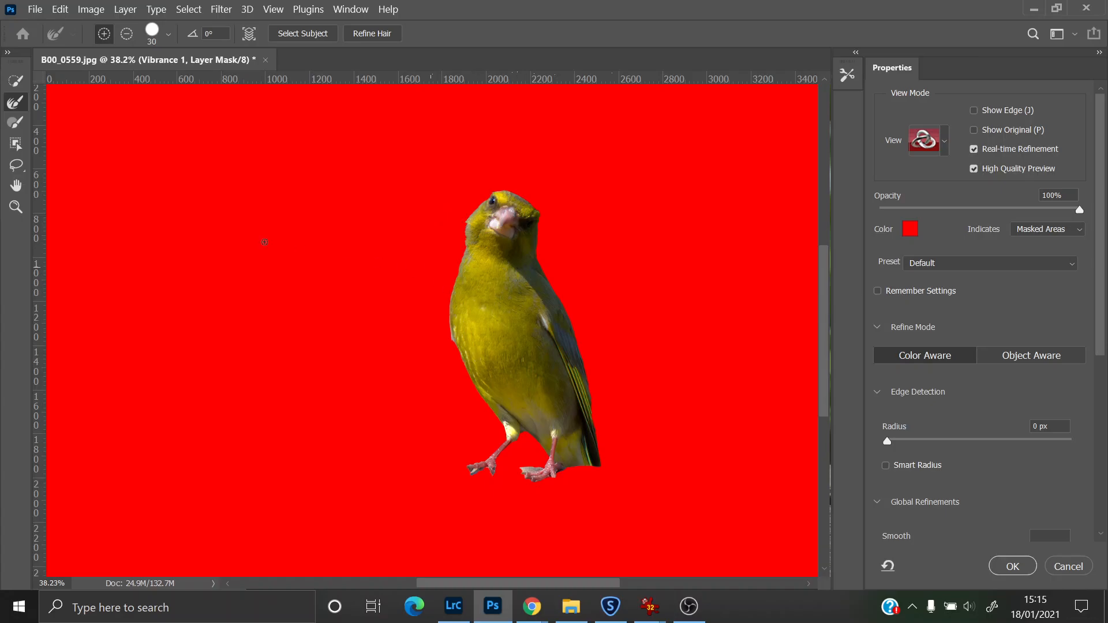
click(16, 206)
drag(499, 199, 542, 266)
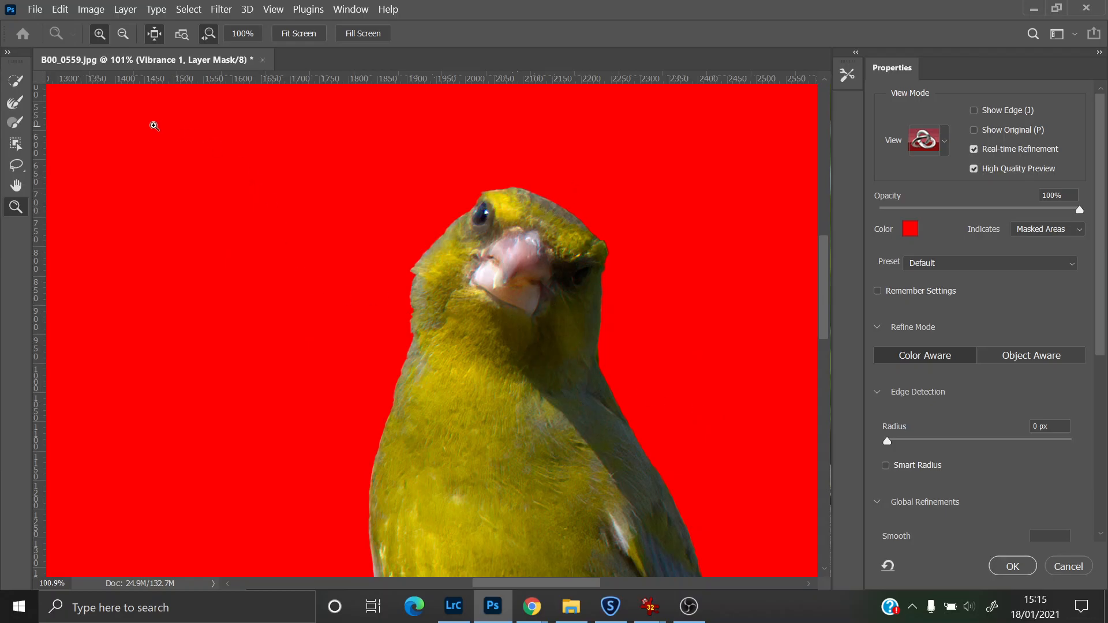
mouse_move(819, 302)
mouse_down()
mouse_move(820, 386)
mouse_move(815, 302)
mouse_up()
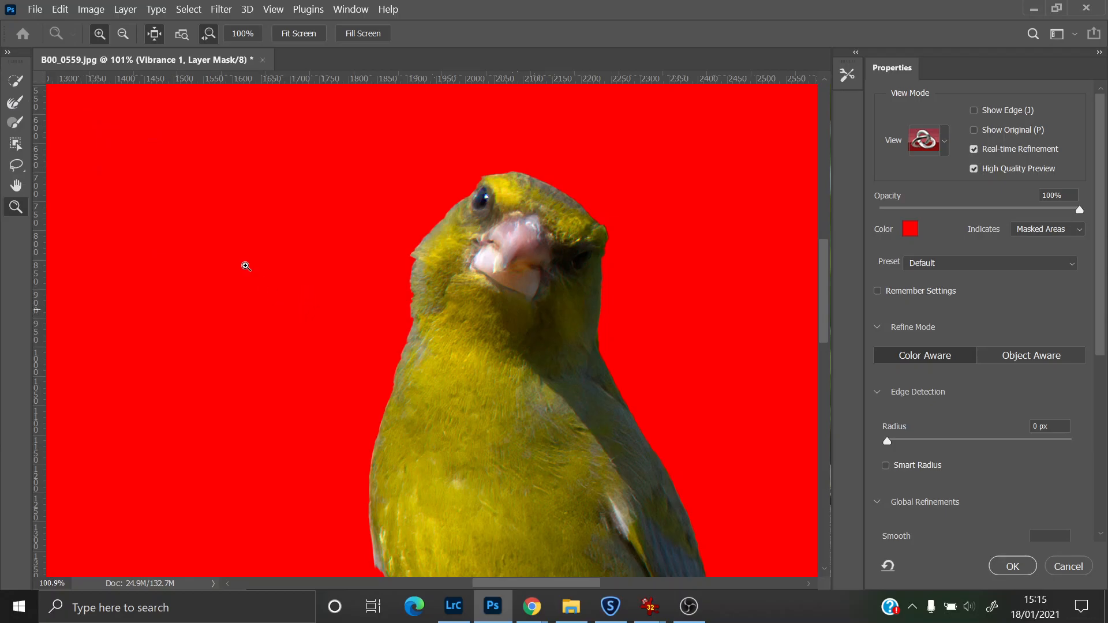
click(14, 103)
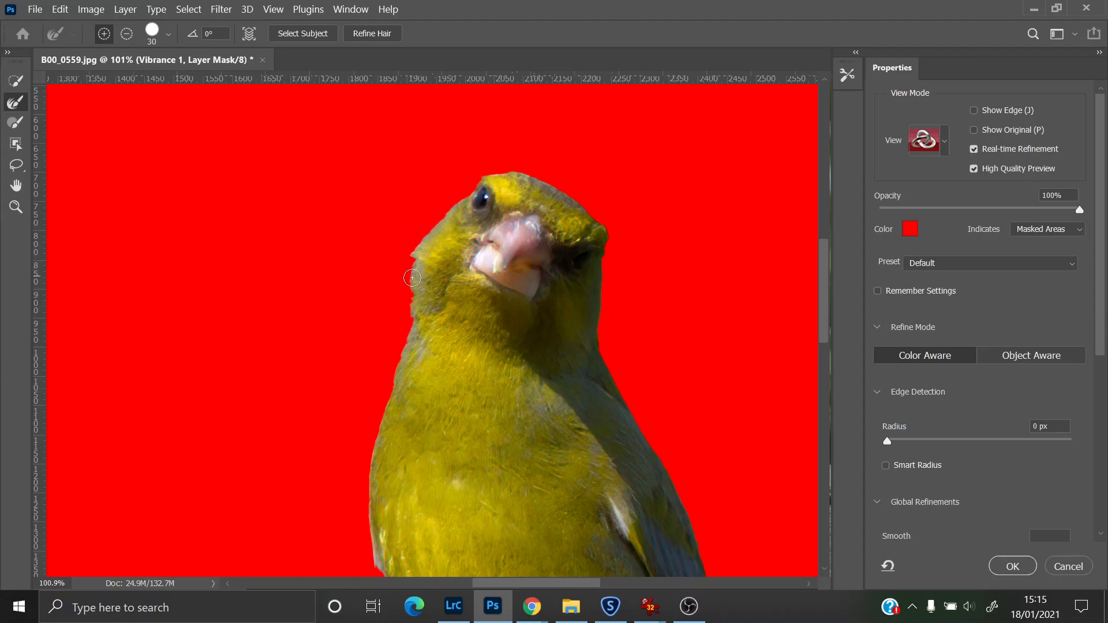
drag(413, 293, 419, 315)
key(bracketright)
key(bracketright)
key(bracketright)
key(bracketright)
key(bracketright)
key(bracketright)
key(bracketleft)
key(bracketleft)
key(bracketleft)
key(bracketleft)
key(bracketleft)
key(bracketright)
mouse_move(443, 206)
mouse_down()
mouse_move(406, 260)
mouse_move(407, 239)
mouse_move(402, 317)
mouse_move(422, 301)
mouse_move(409, 308)
mouse_move(367, 447)
mouse_move(357, 541)
mouse_up()
drag(490, 179, 565, 193)
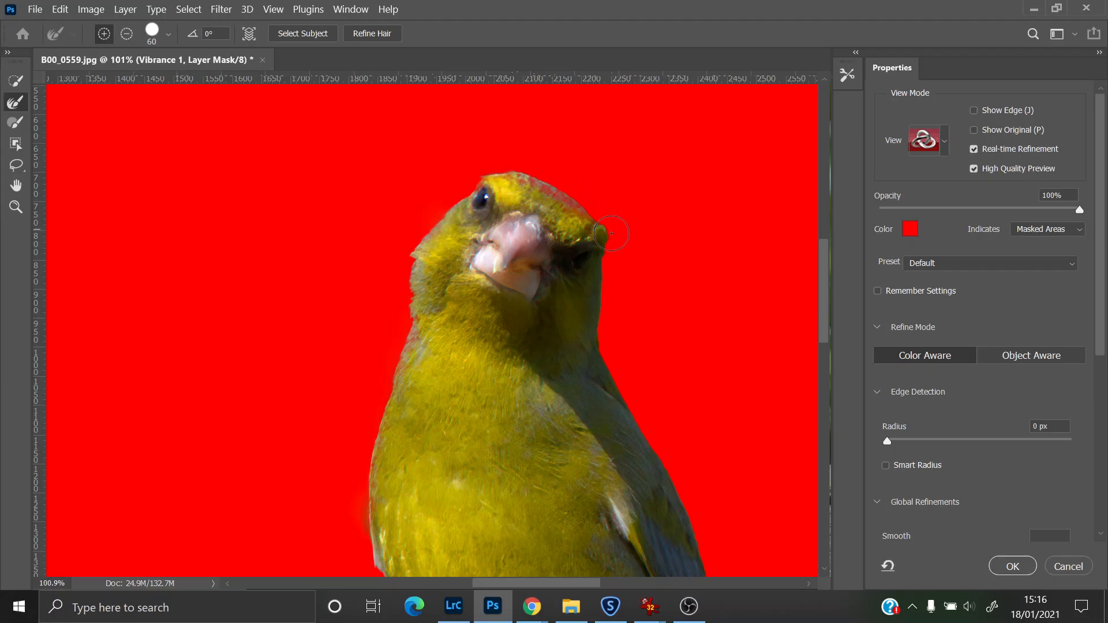
Step: Refine the selection edge along the bird's breast, legs and feet
drag(825, 301, 825, 318)
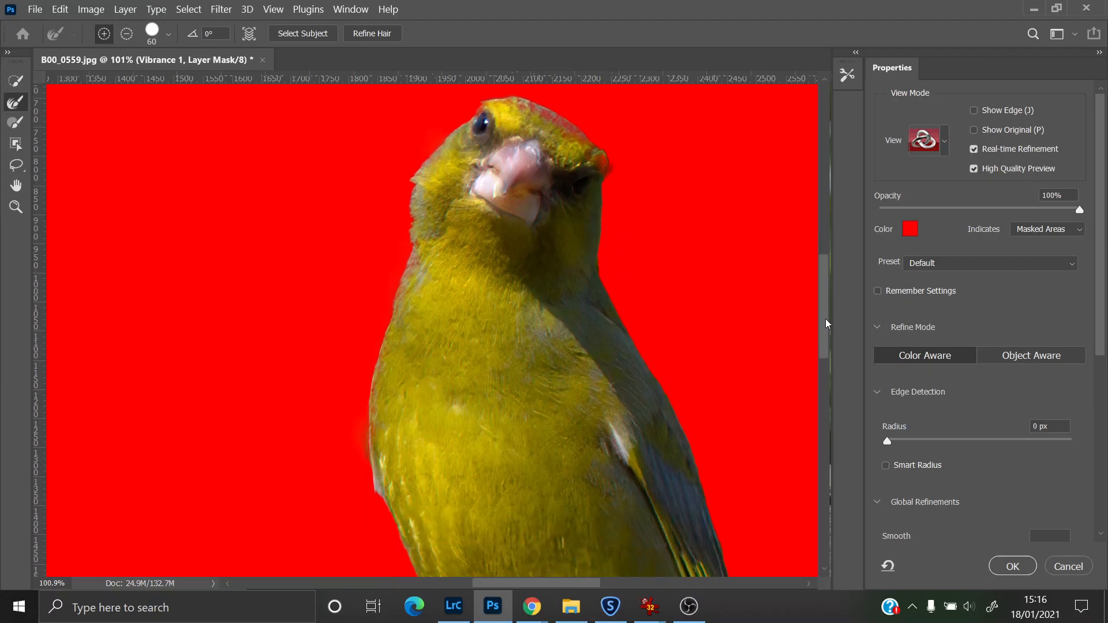
mouse_move(608, 182)
mouse_down()
mouse_move(608, 273)
mouse_move(700, 443)
mouse_move(742, 479)
mouse_up()
drag(822, 323, 823, 355)
mouse_move(369, 329)
mouse_down()
mouse_move(406, 431)
mouse_move(490, 553)
mouse_up()
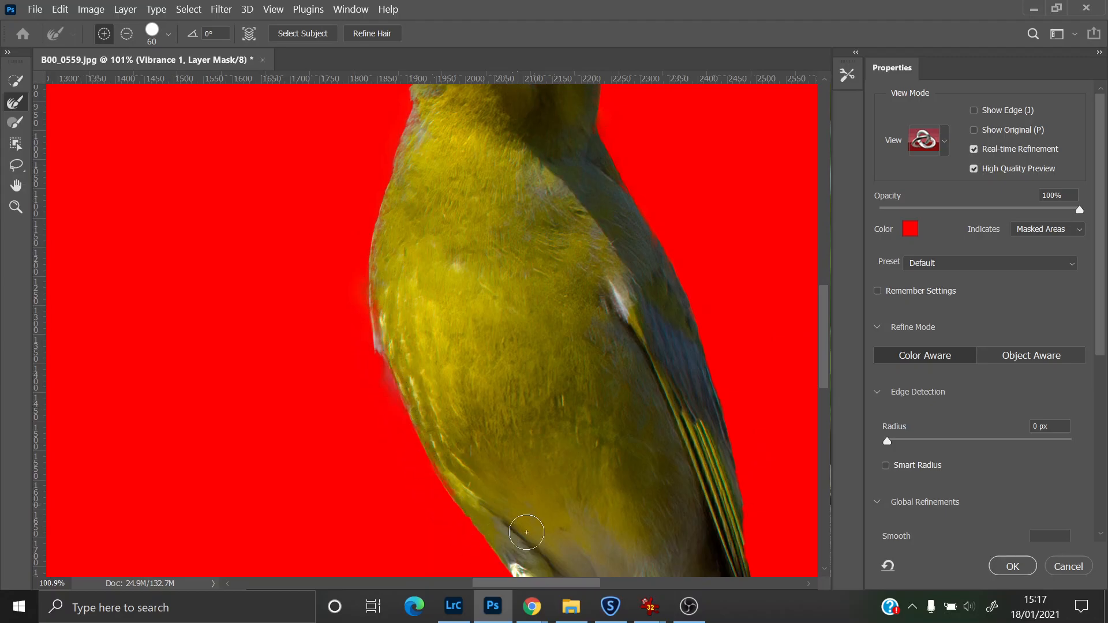
drag(826, 360, 825, 397)
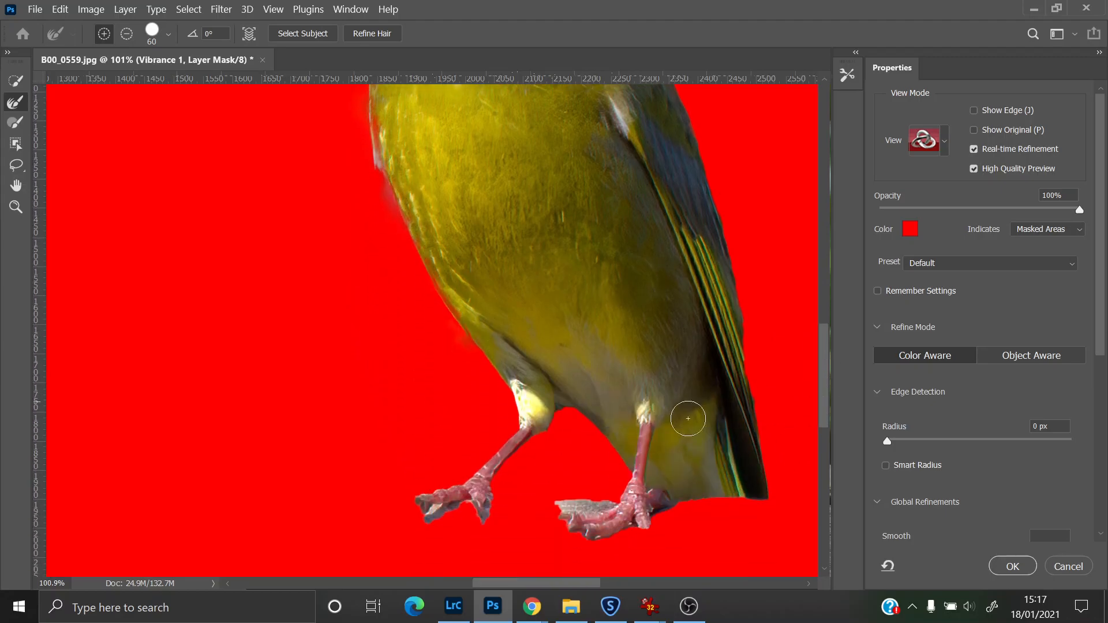
mouse_move(457, 330)
mouse_down()
mouse_move(505, 396)
mouse_move(510, 430)
mouse_move(494, 457)
mouse_move(418, 495)
mouse_up()
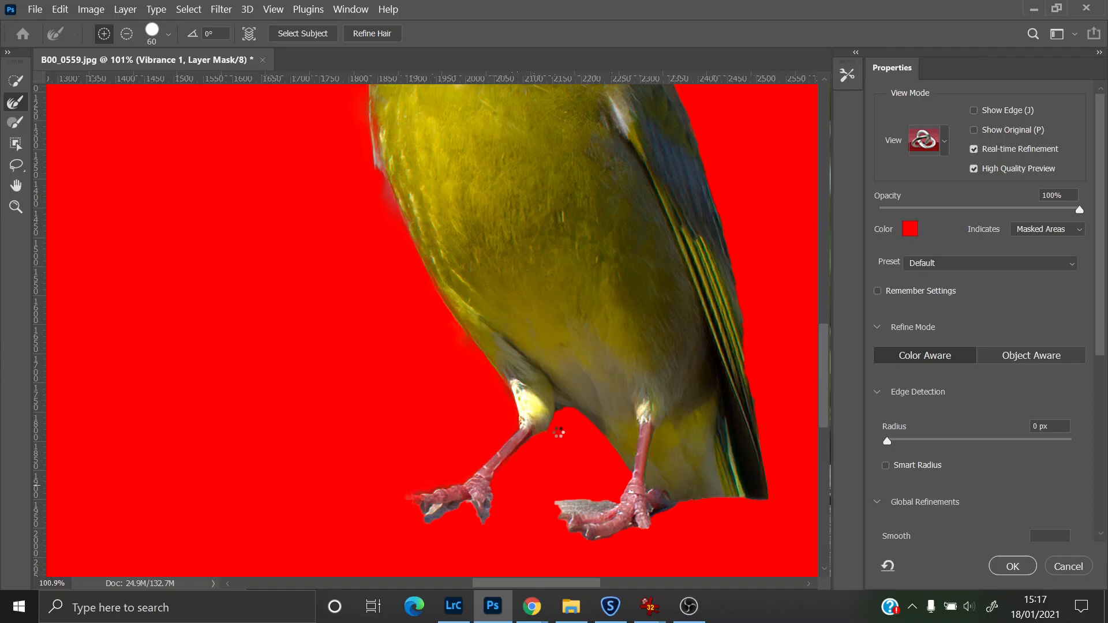
mouse_move(556, 406)
mouse_down()
mouse_move(625, 474)
mouse_move(603, 442)
mouse_move(543, 412)
mouse_move(573, 410)
mouse_up()
mouse_move(661, 525)
mouse_down()
mouse_move(702, 502)
mouse_move(778, 507)
mouse_up()
drag(753, 374, 772, 471)
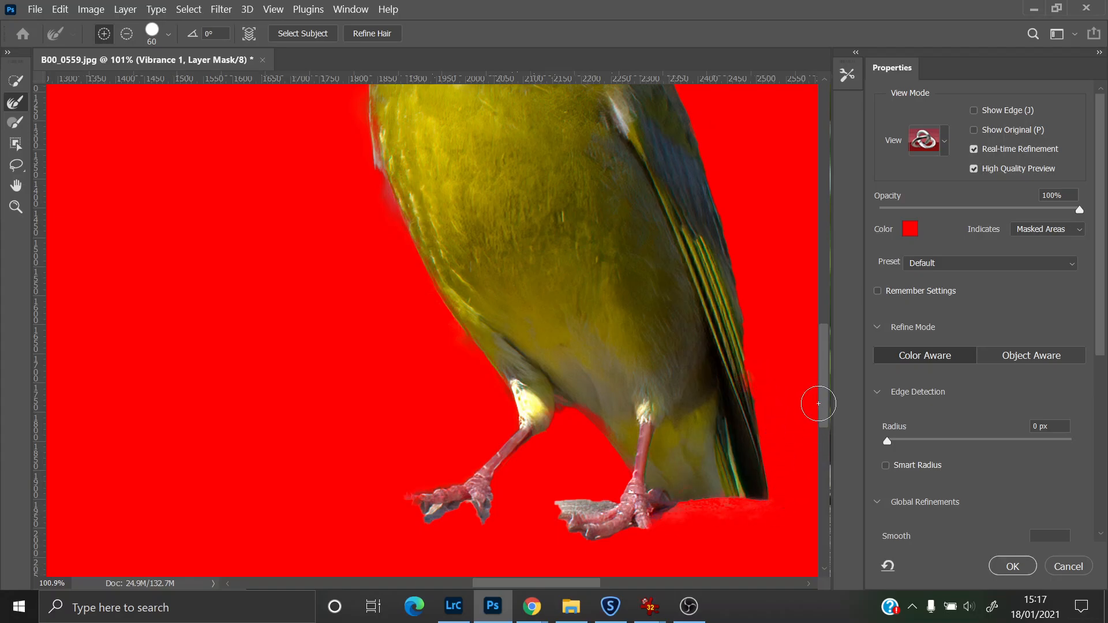
Step: Brush over the remaining edges of the bird's back and feet and apply the refined selection
mouse_move(822, 392)
mouse_down()
mouse_move(822, 353)
mouse_move(822, 368)
mouse_up()
mouse_move(755, 509)
mouse_down()
mouse_move(729, 337)
mouse_move(706, 260)
mouse_move(682, 228)
mouse_up()
mouse_move(823, 327)
mouse_down()
mouse_move(819, 269)
mouse_move(820, 277)
mouse_up()
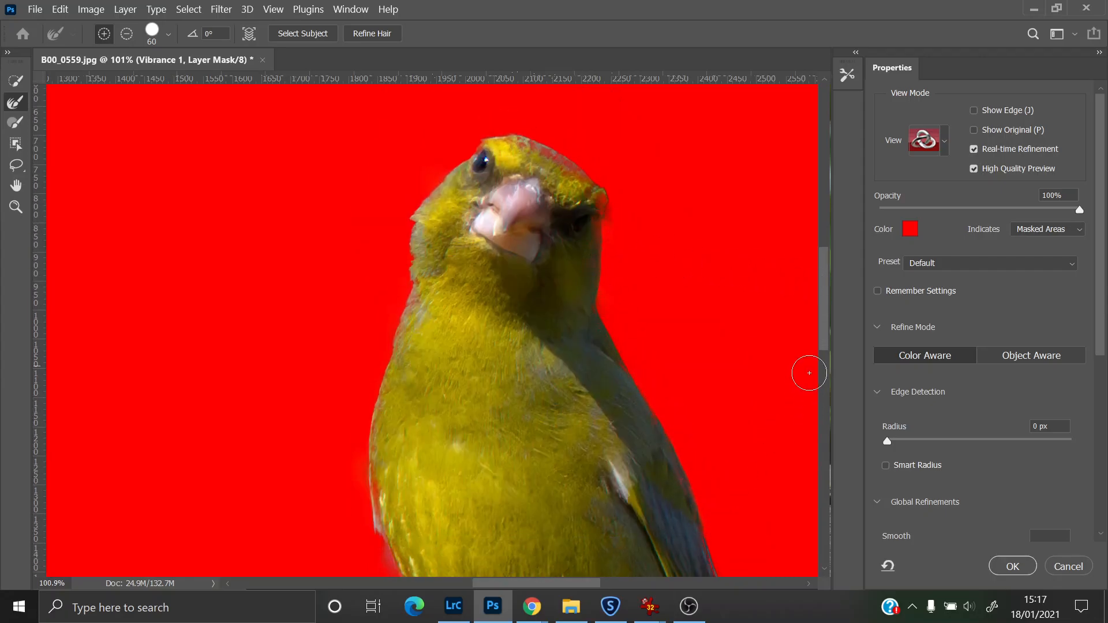
drag(826, 312, 825, 361)
drag(714, 225, 782, 453)
drag(826, 381, 825, 427)
mouse_move(562, 344)
mouse_down()
mouse_move(608, 348)
mouse_move(582, 353)
mouse_move(615, 338)
mouse_move(622, 304)
mouse_move(593, 349)
mouse_move(571, 353)
mouse_move(612, 315)
mouse_move(573, 350)
mouse_up()
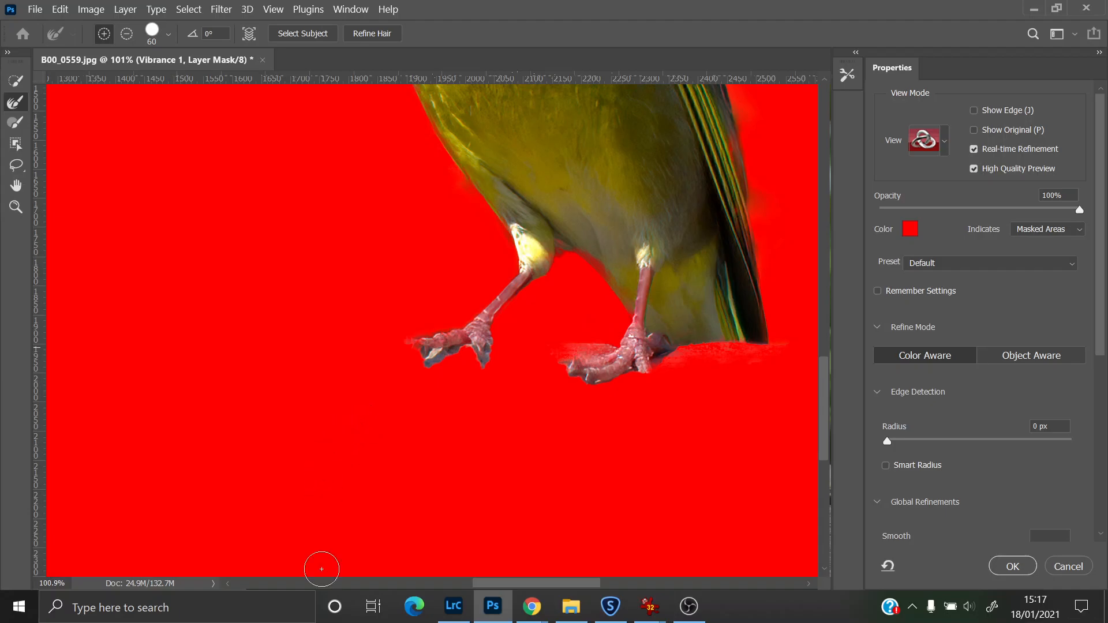
mouse_move(497, 336)
mouse_down()
mouse_move(457, 413)
mouse_move(471, 371)
mouse_move(416, 371)
mouse_move(449, 361)
mouse_move(381, 412)
mouse_move(381, 403)
mouse_move(440, 397)
mouse_move(444, 359)
mouse_move(399, 381)
mouse_move(393, 423)
mouse_up()
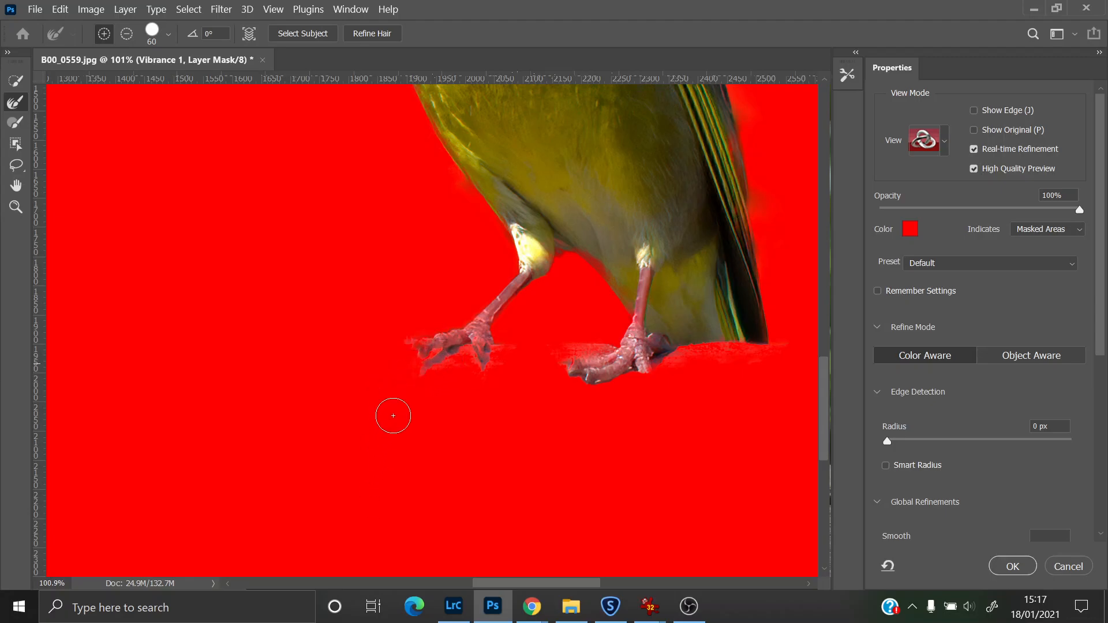
click(1008, 571)
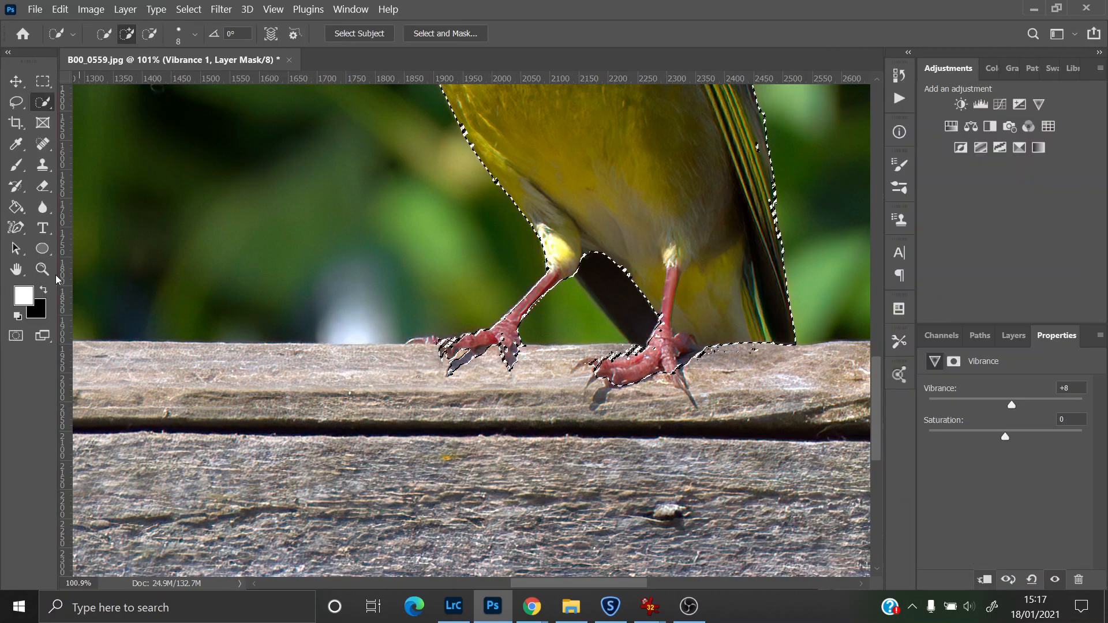
Step: Add a Brightness/Contrast adjustment layer masked to the bird selection
click(42, 269)
click(299, 33)
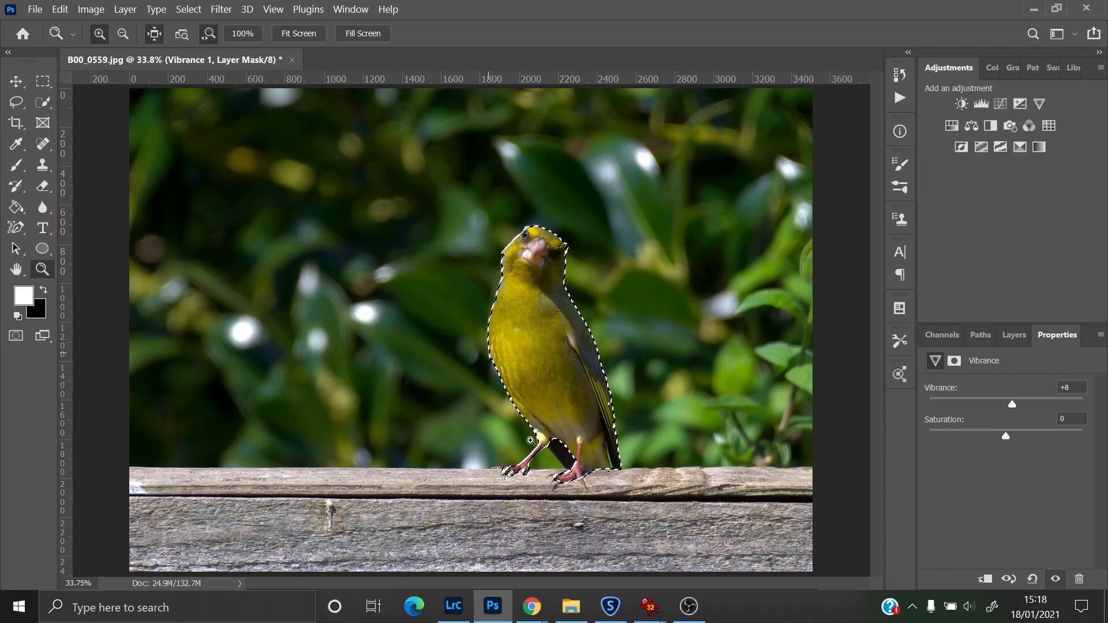
drag(537, 269, 542, 295)
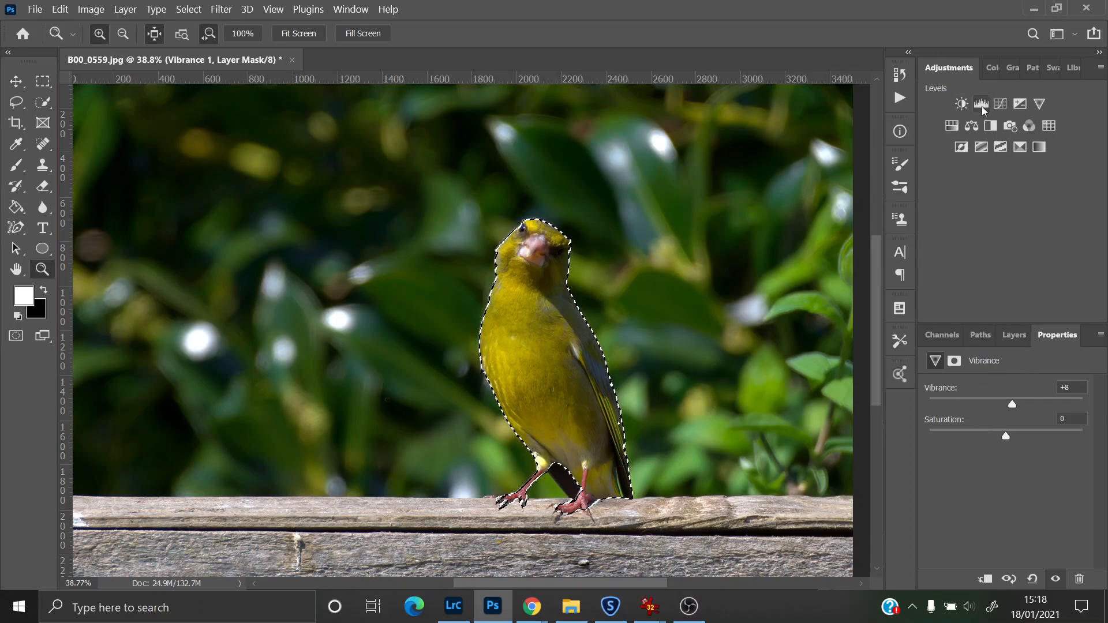
click(961, 103)
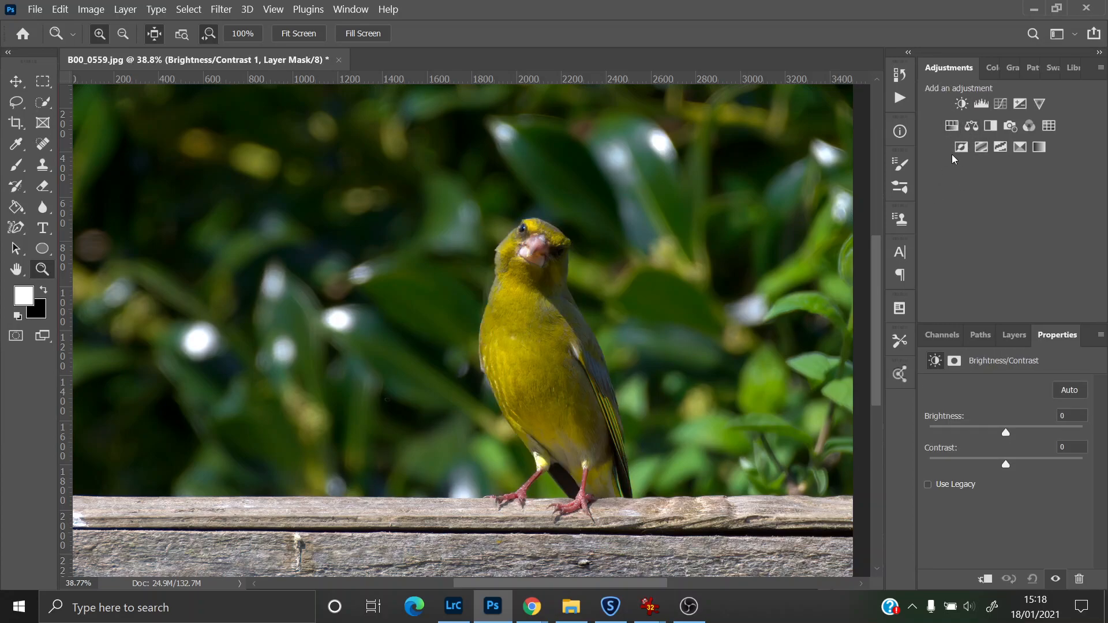
Step: Add a second Brightness/Contrast adjustment layer and set its Brightness to 11
click(958, 108)
drag(1010, 434, 1013, 435)
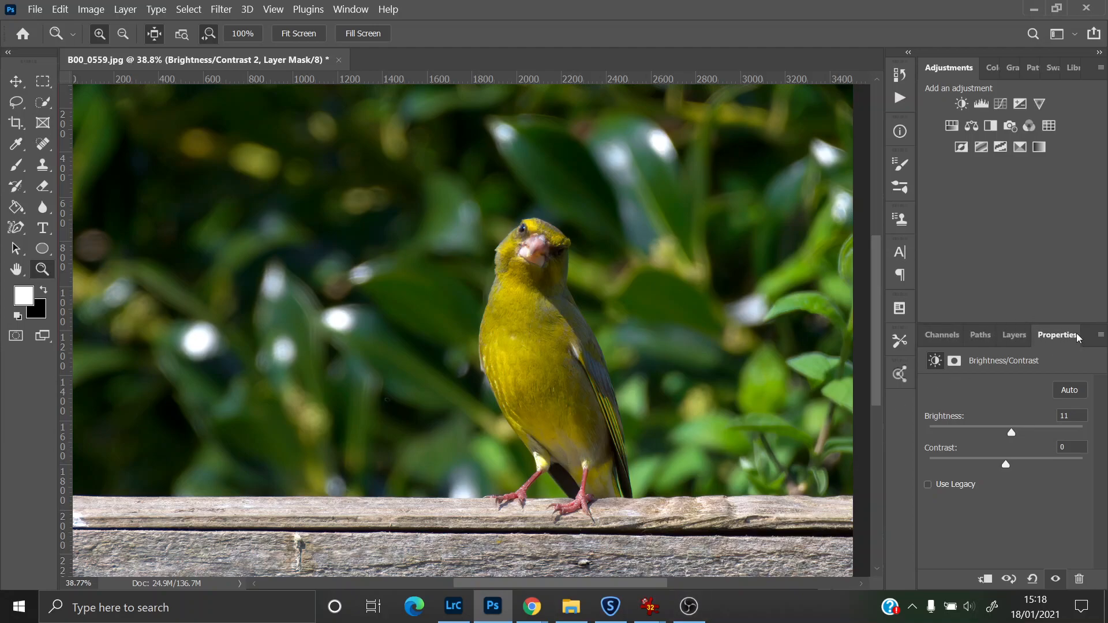
click(1015, 335)
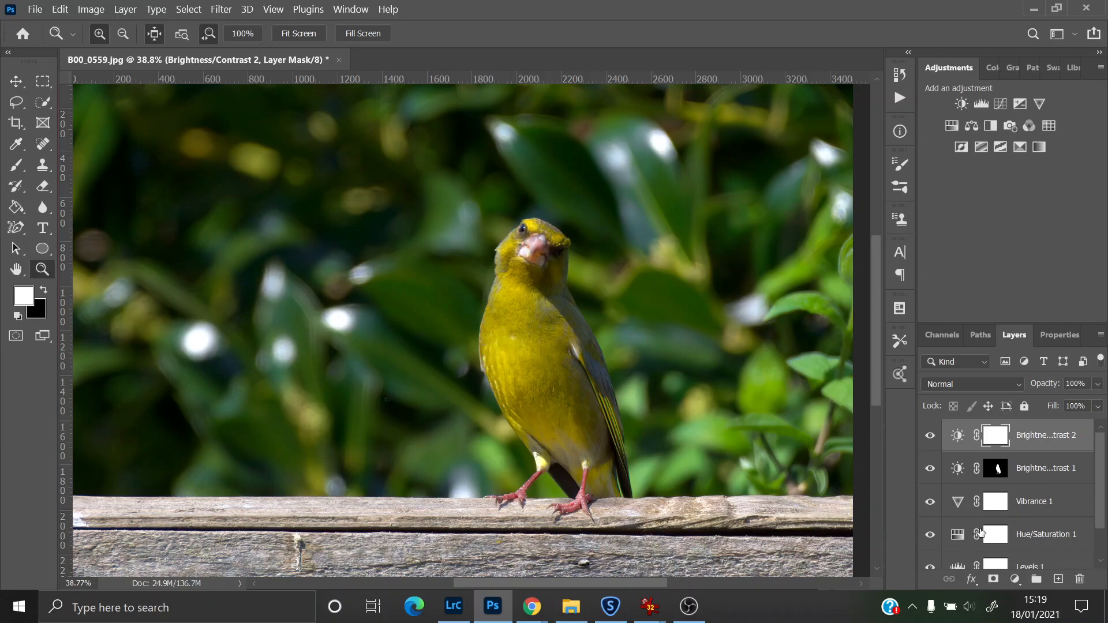
Step: Select the Layer 0 image layer at the bottom of the layer stack
scroll(1103, 494, down, 1)
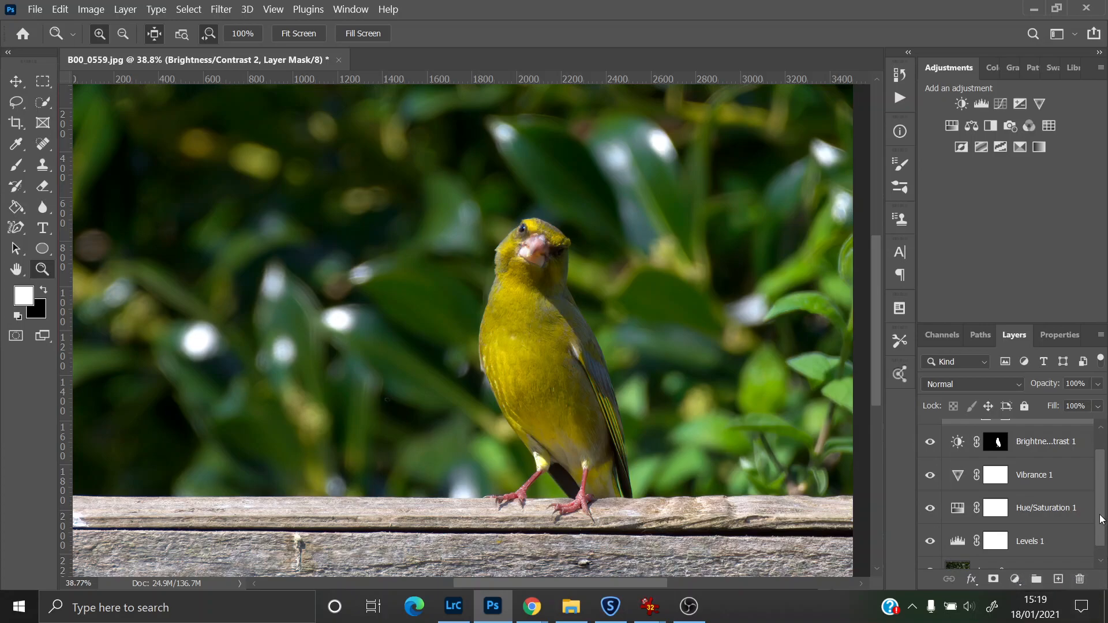
scroll(1102, 518, down, 1)
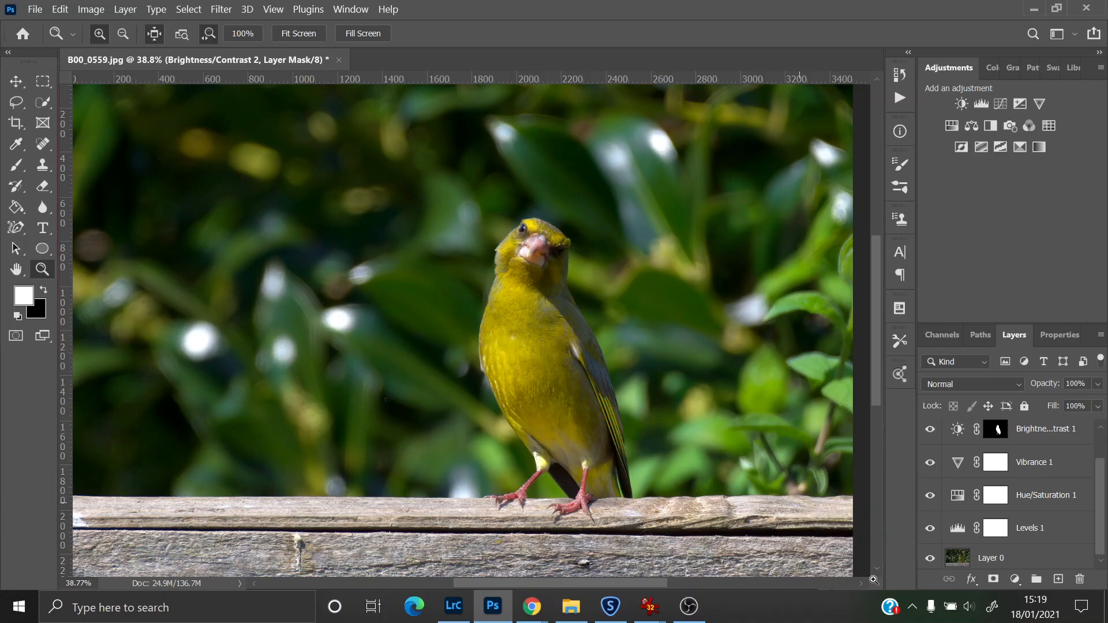
click(990, 558)
drag(1103, 514, 1097, 559)
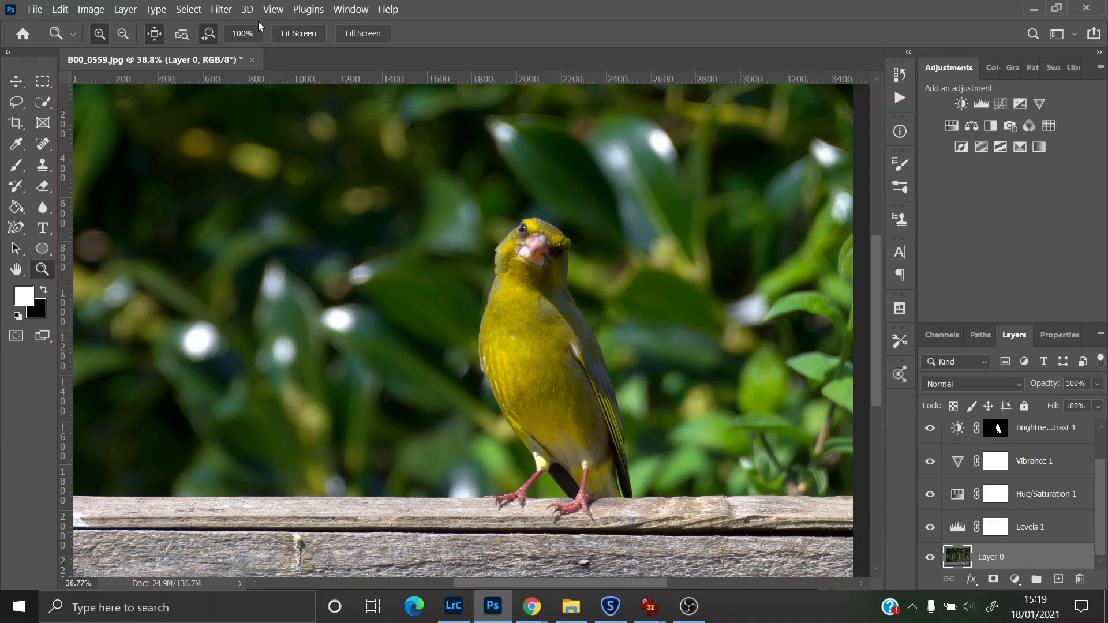
click(195, 13)
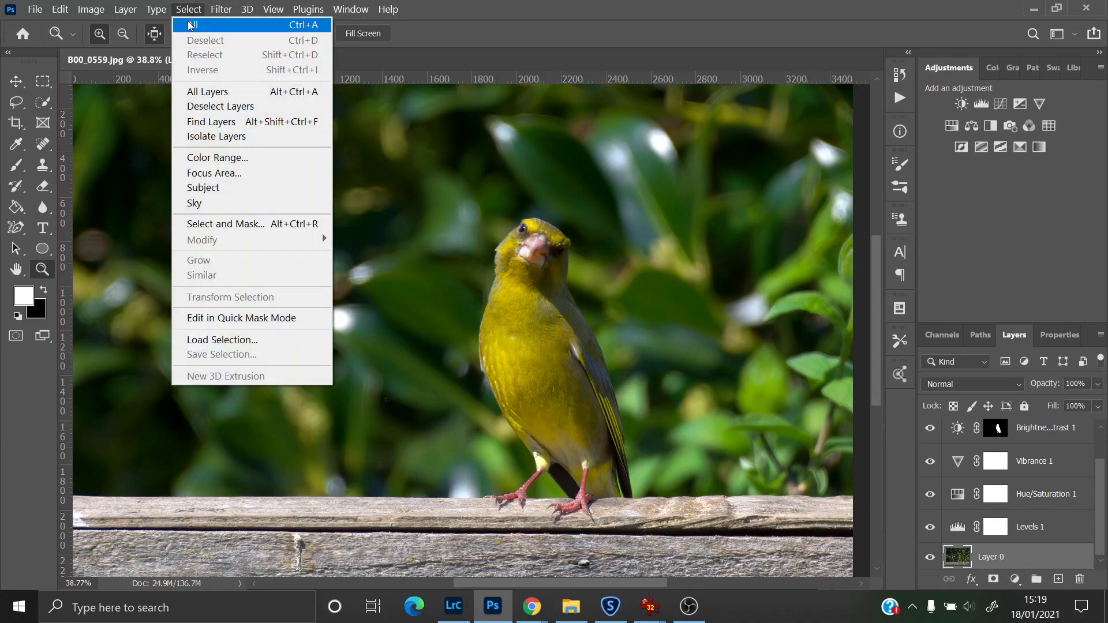
click(187, 10)
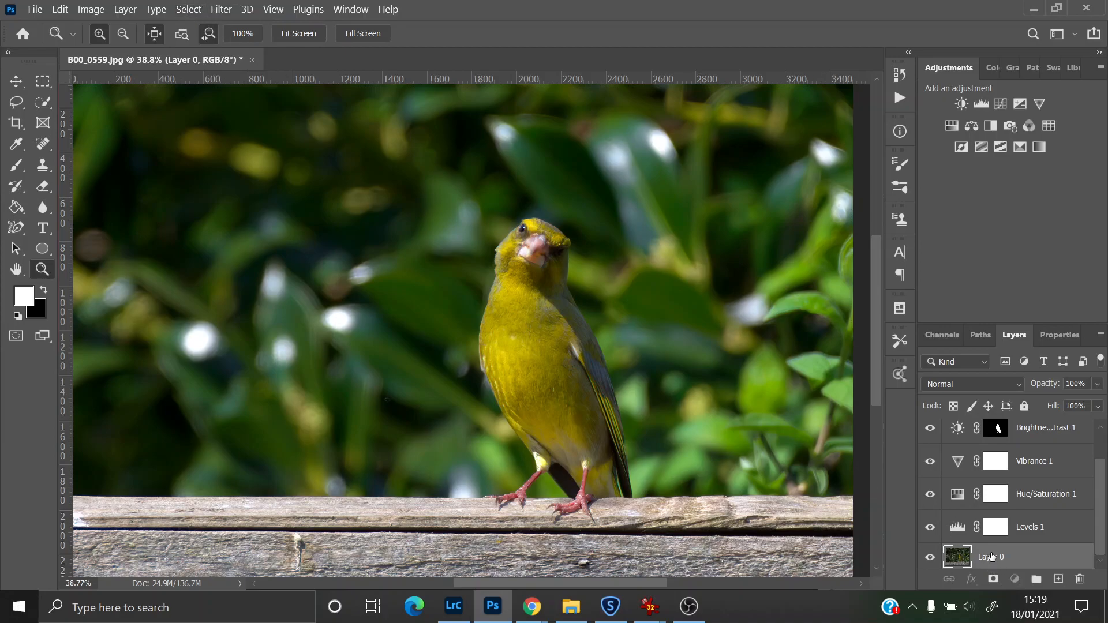
click(189, 10)
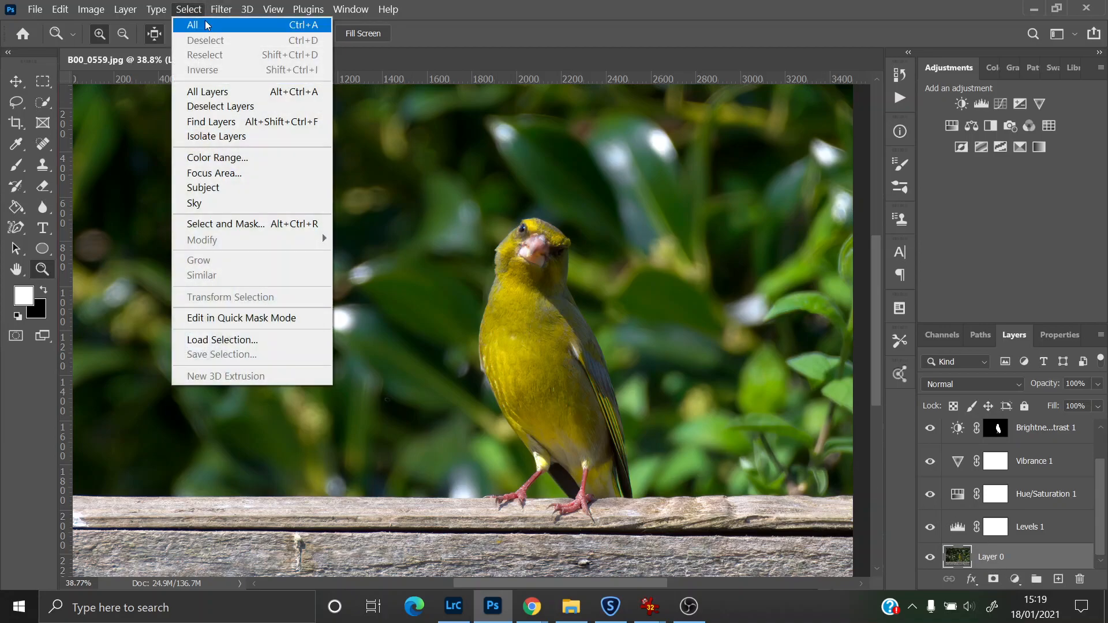
click(205, 24)
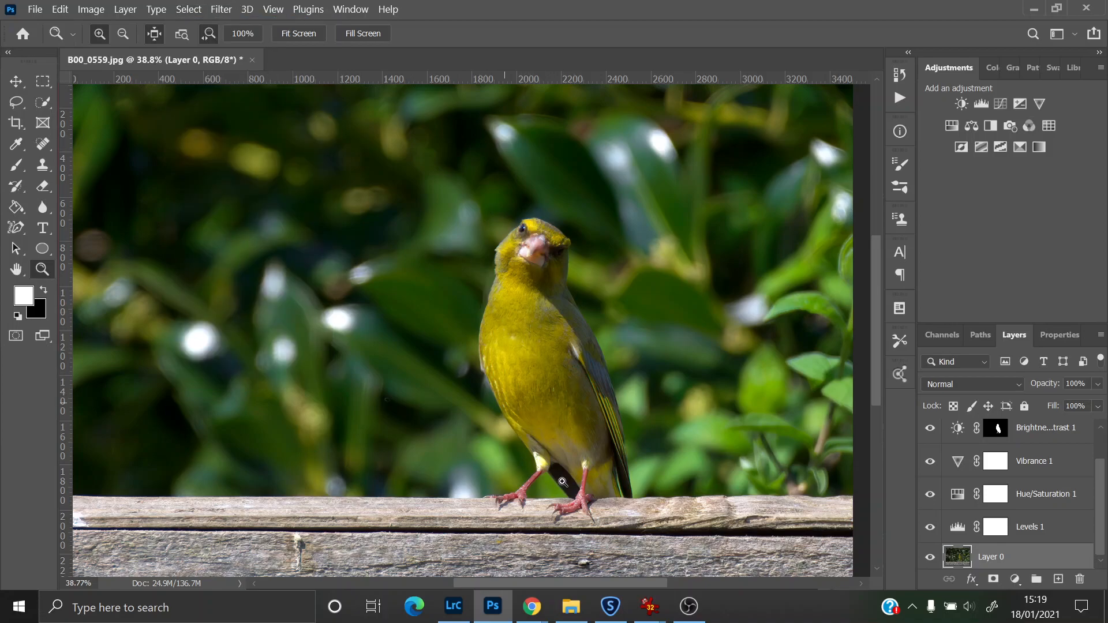
Step: Select the greenfinch with Select Subject and invert the selection to the background
click(43, 105)
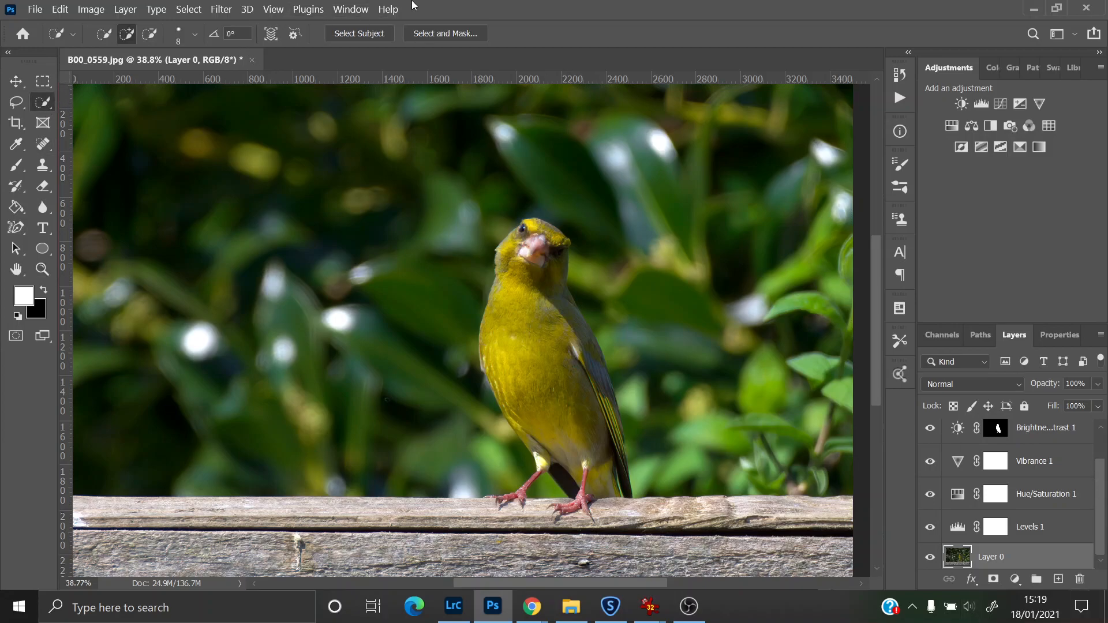
click(369, 34)
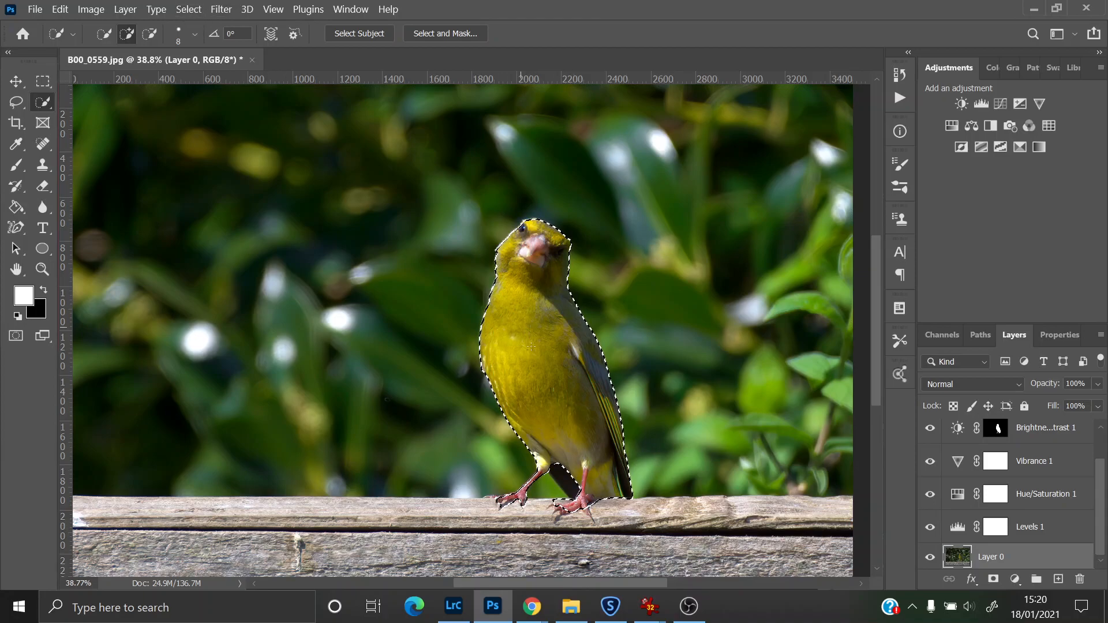
click(188, 10)
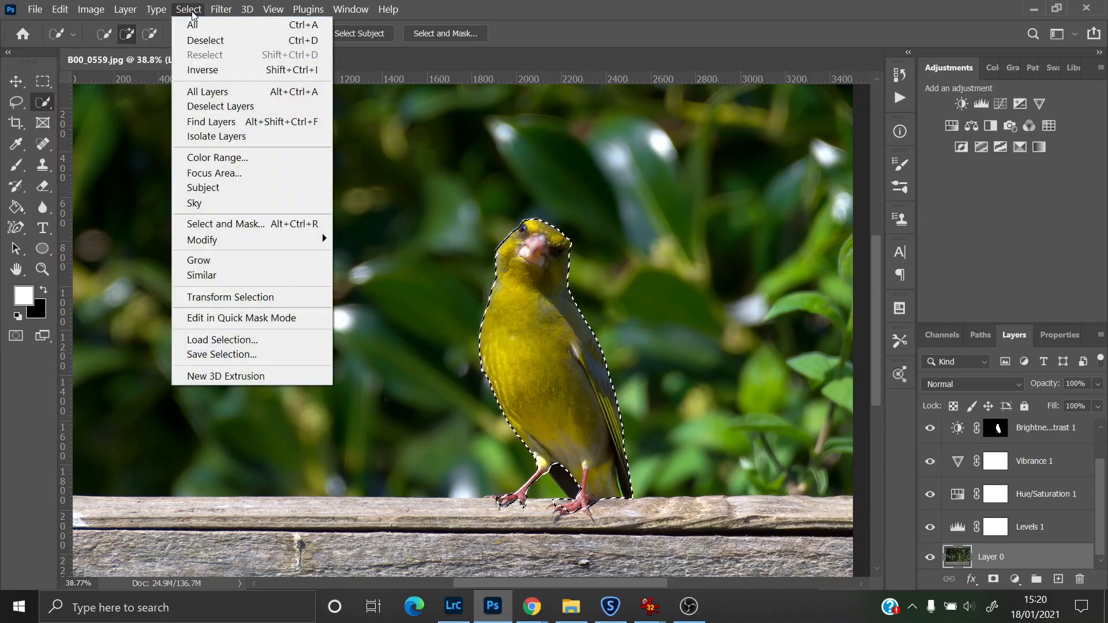
click(205, 70)
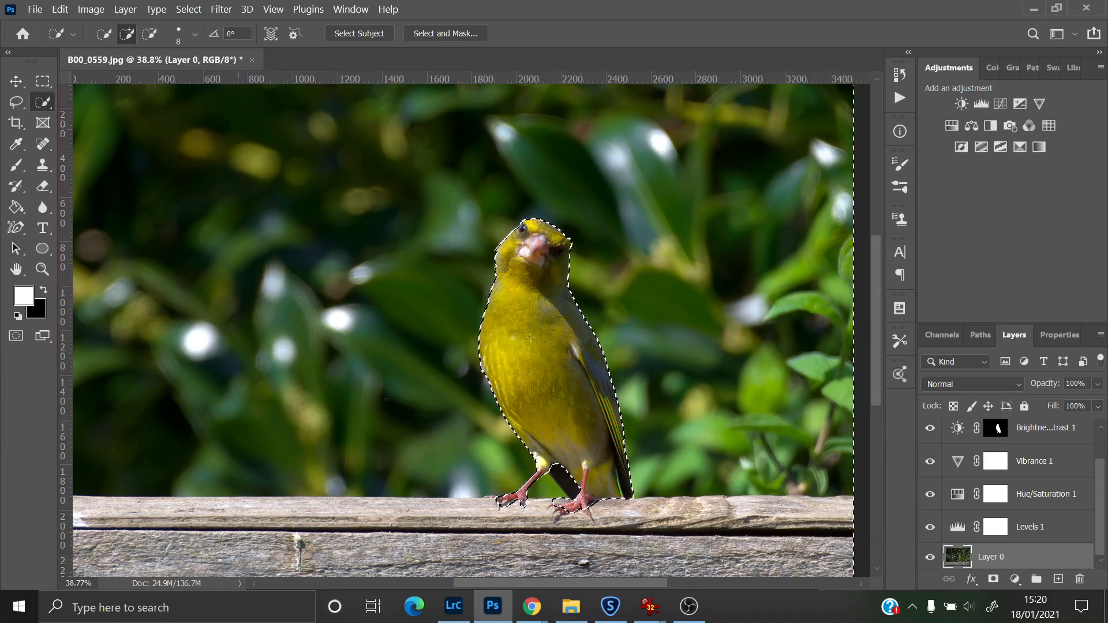
Step: Add a Hue/Saturation adjustment layer masked to the background selection and set its Saturation to -38
click(44, 268)
drag(268, 293, 239, 296)
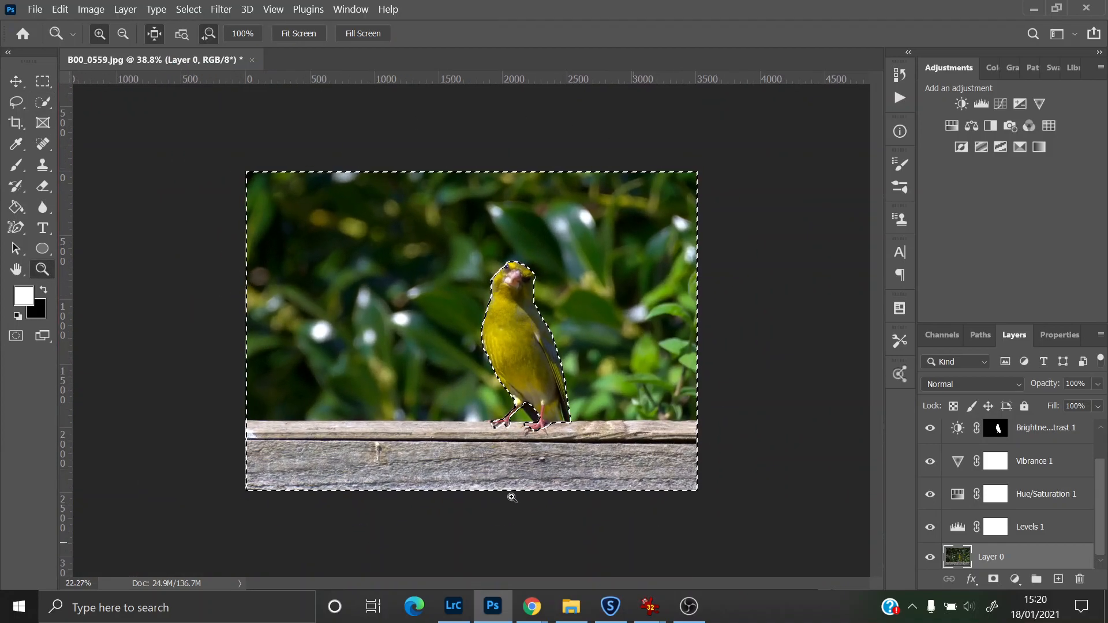
drag(584, 330, 603, 345)
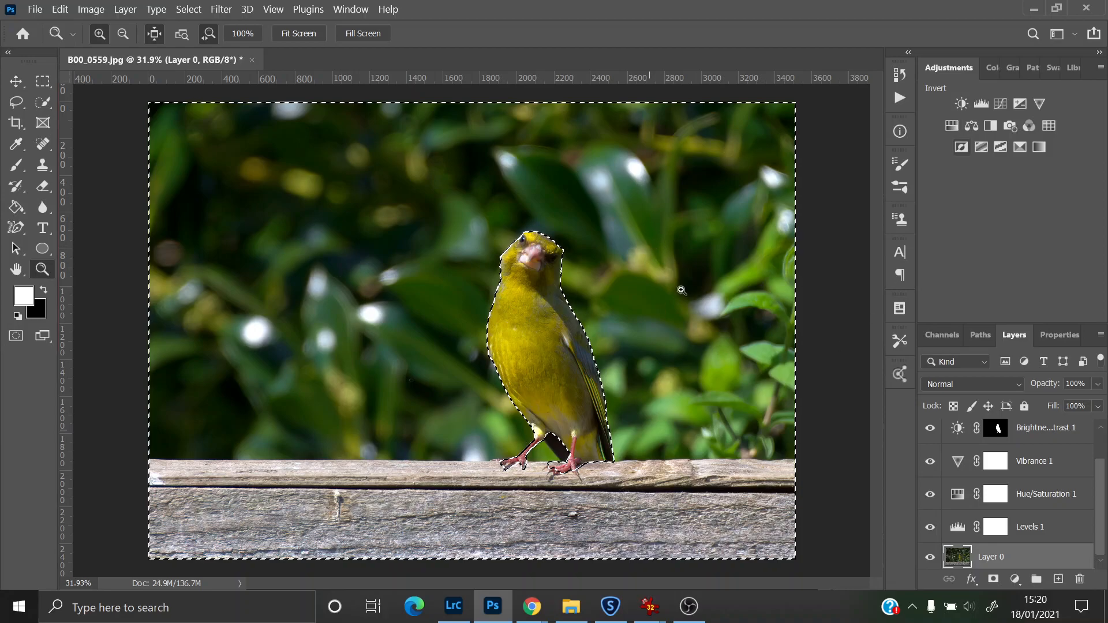
click(952, 126)
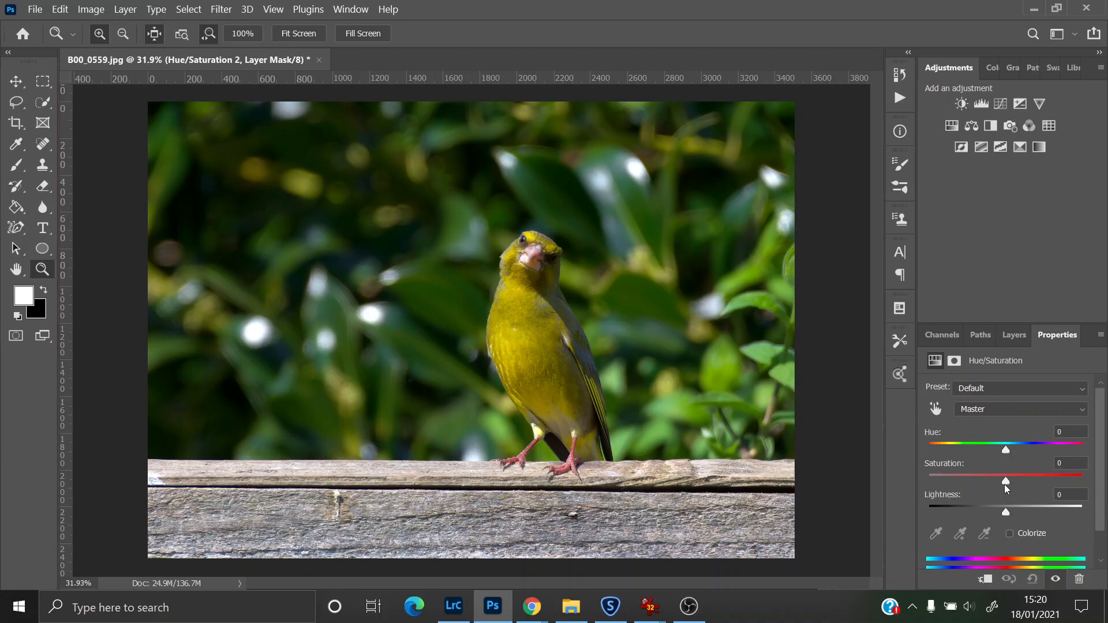
drag(1004, 482, 982, 482)
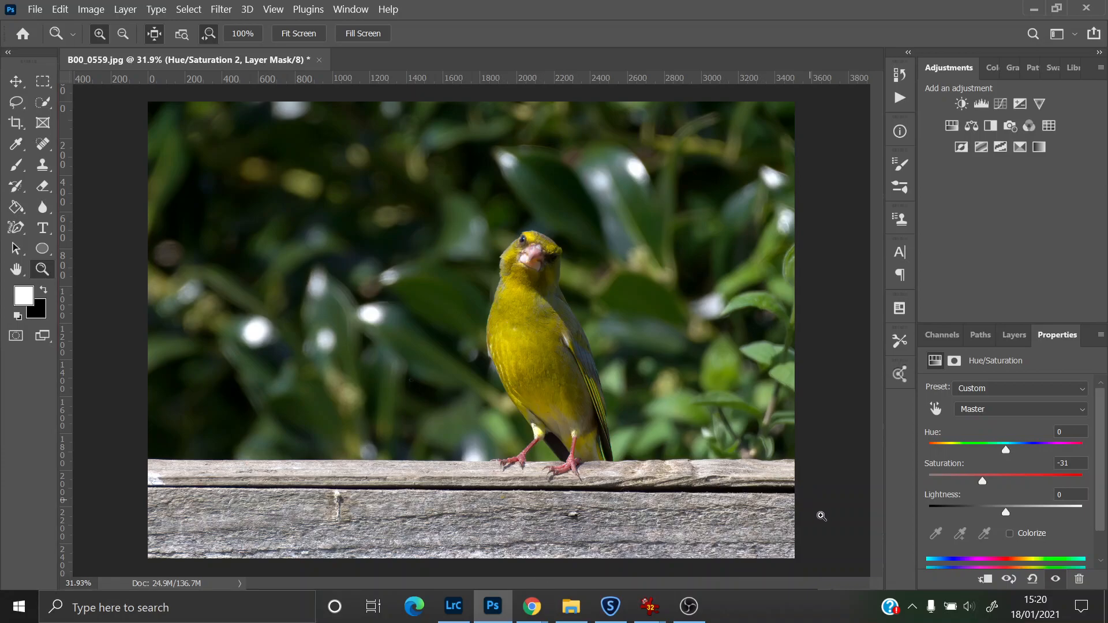
drag(981, 483, 978, 483)
drag(970, 483, 950, 486)
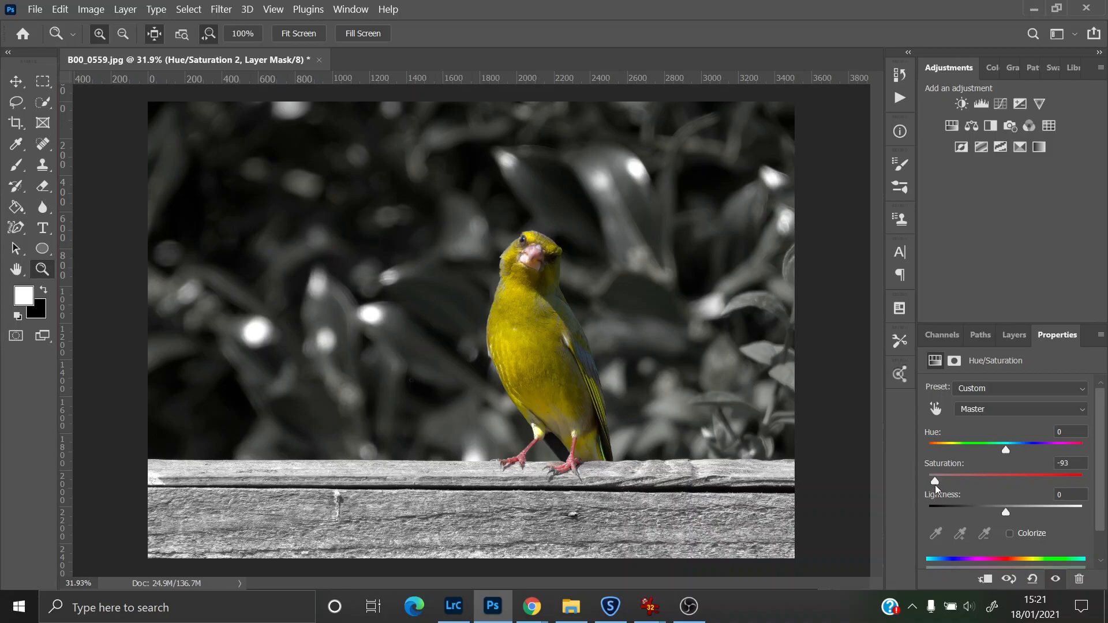
drag(938, 484, 968, 490)
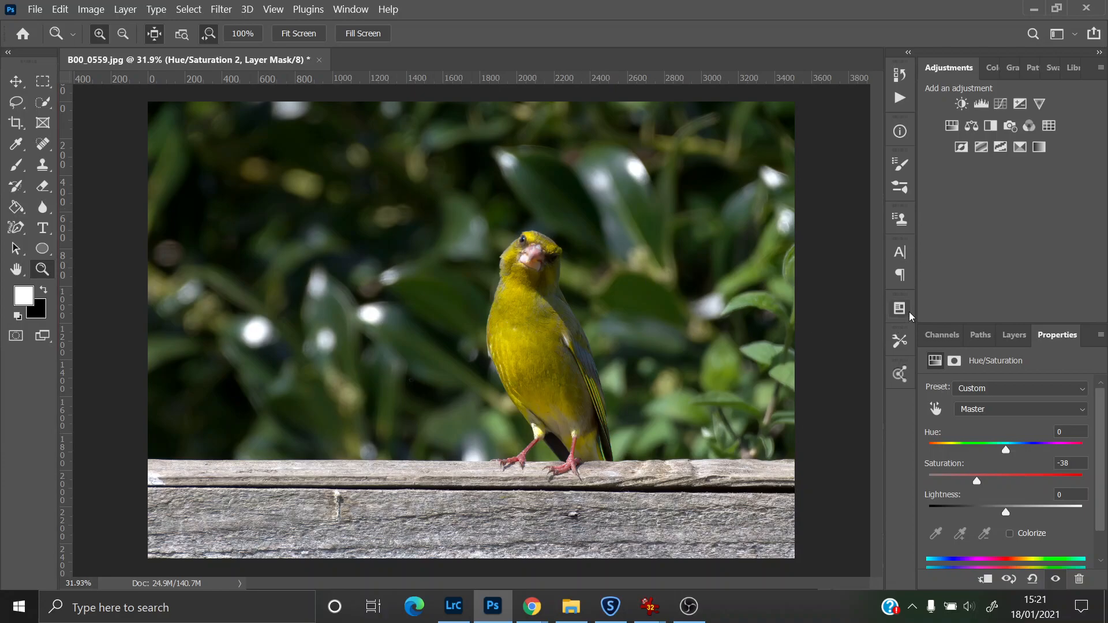
Step: Select the Layer 0 image layer and reselect the background selection
click(1011, 336)
scroll(1009, 496, down, 1)
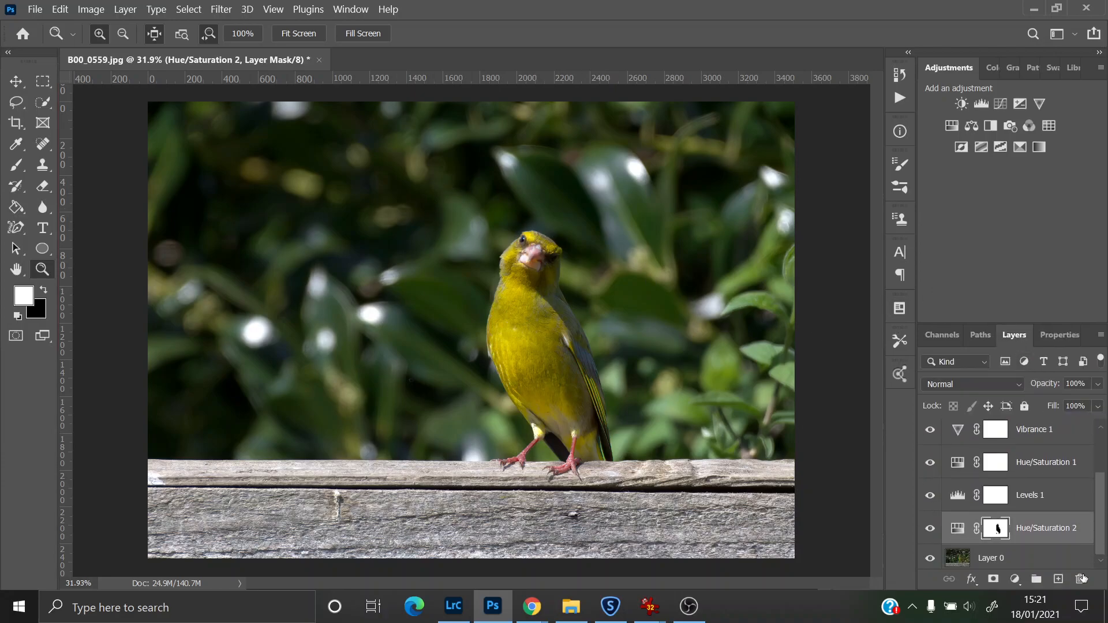
click(997, 562)
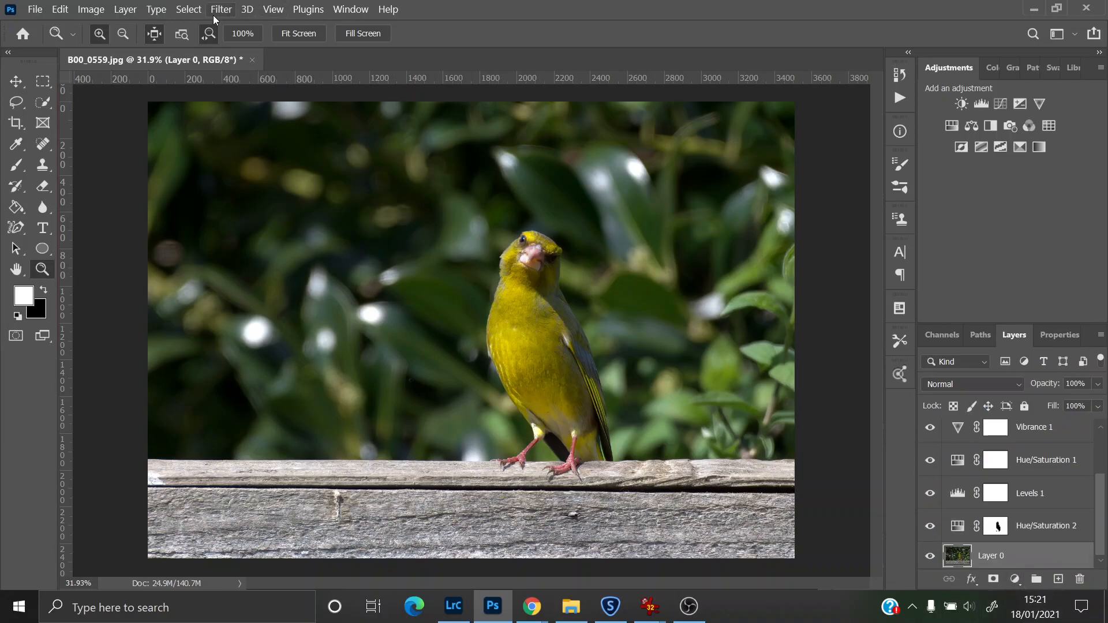
click(189, 9)
click(208, 56)
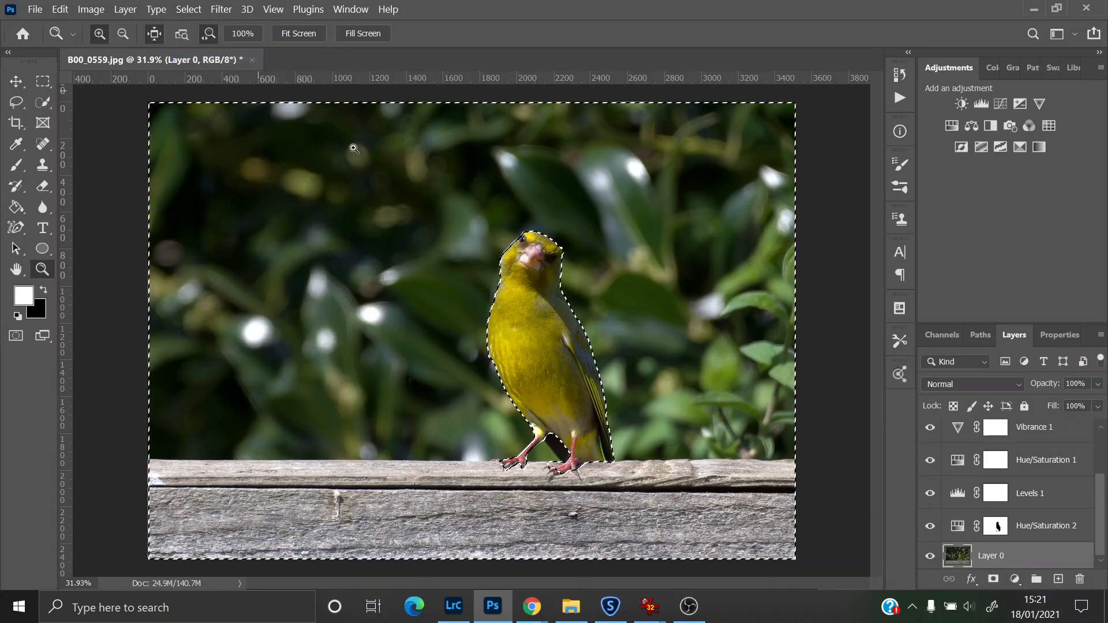
click(219, 11)
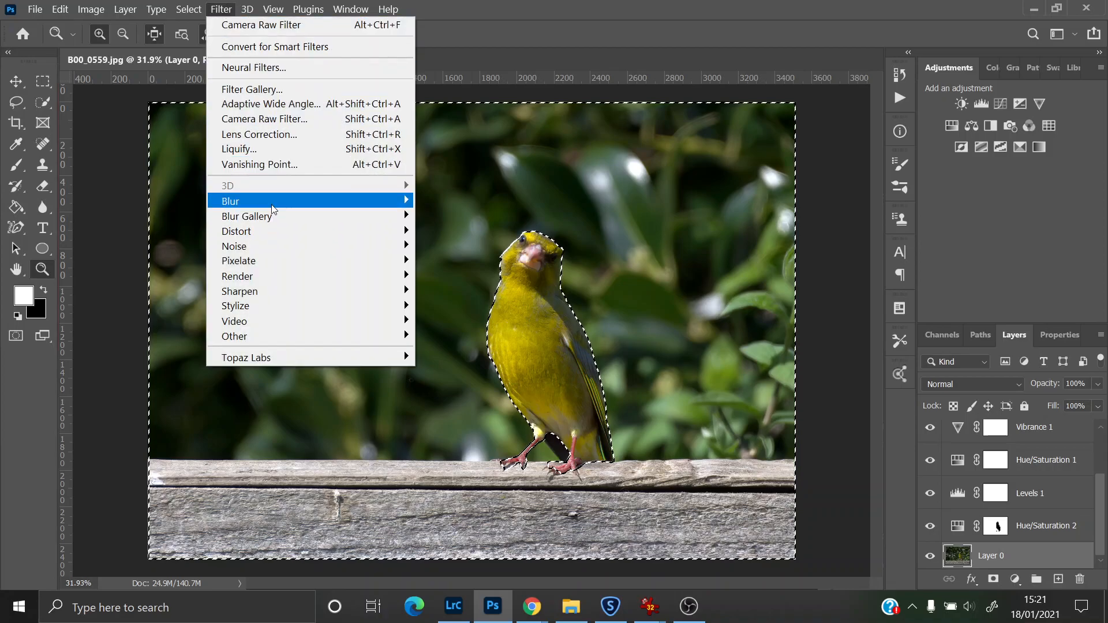
mouse_move(271, 203)
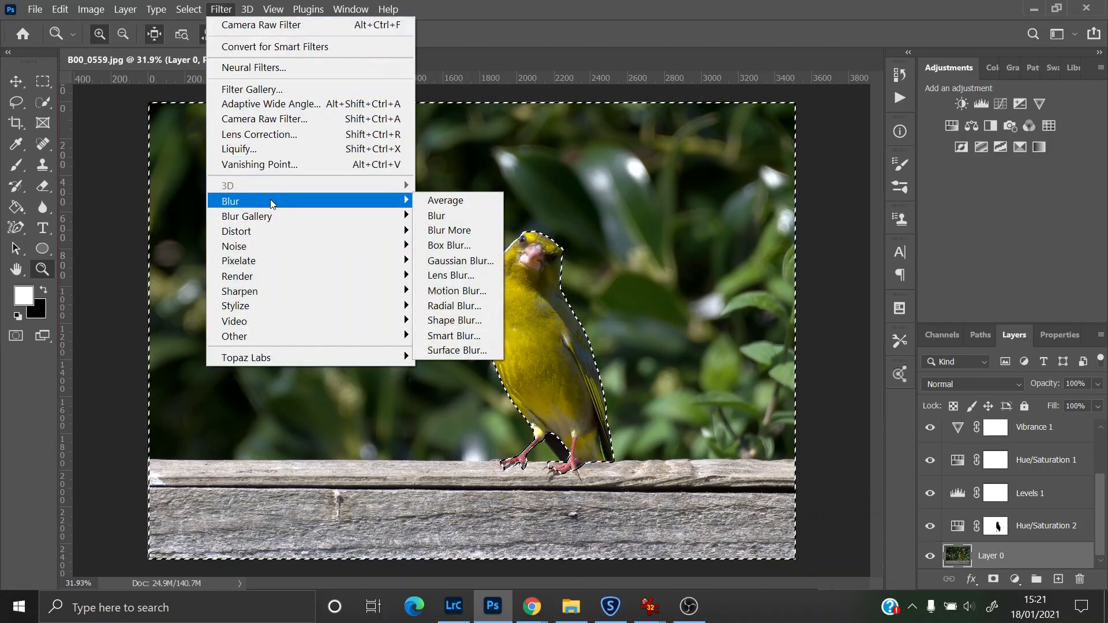
click(453, 245)
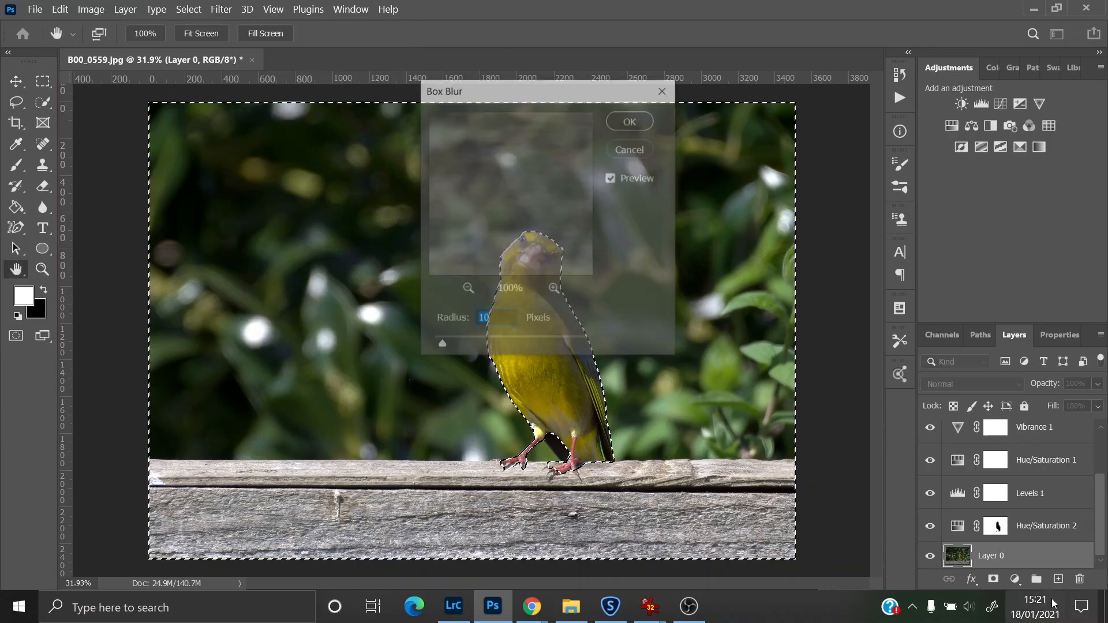
drag(576, 97, 935, 64)
drag(802, 313, 875, 318)
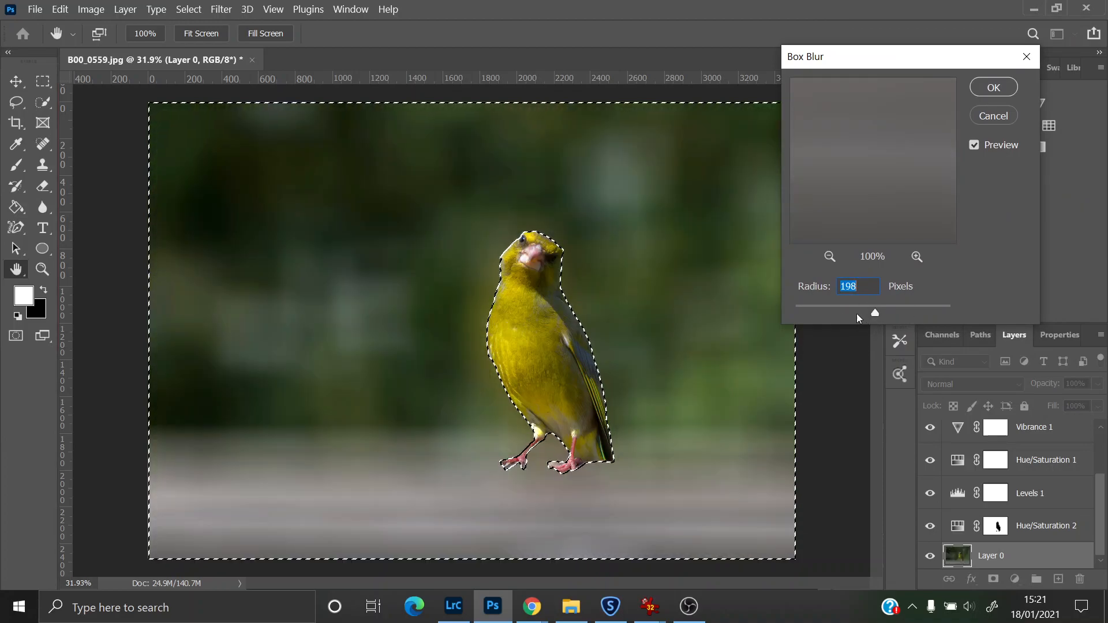
drag(874, 315, 837, 315)
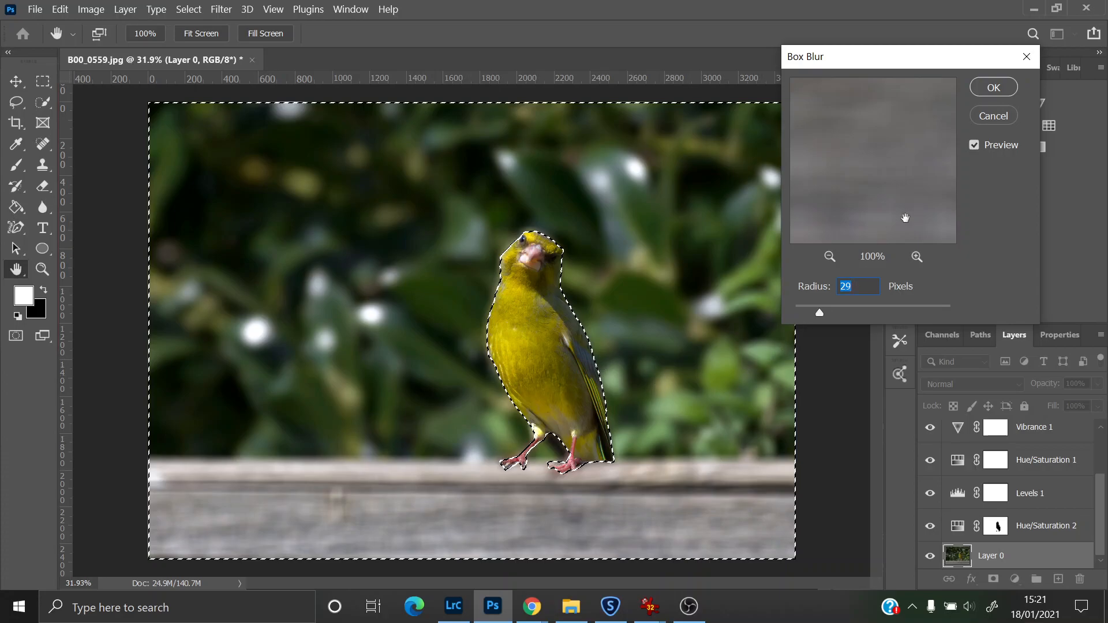
click(1006, 118)
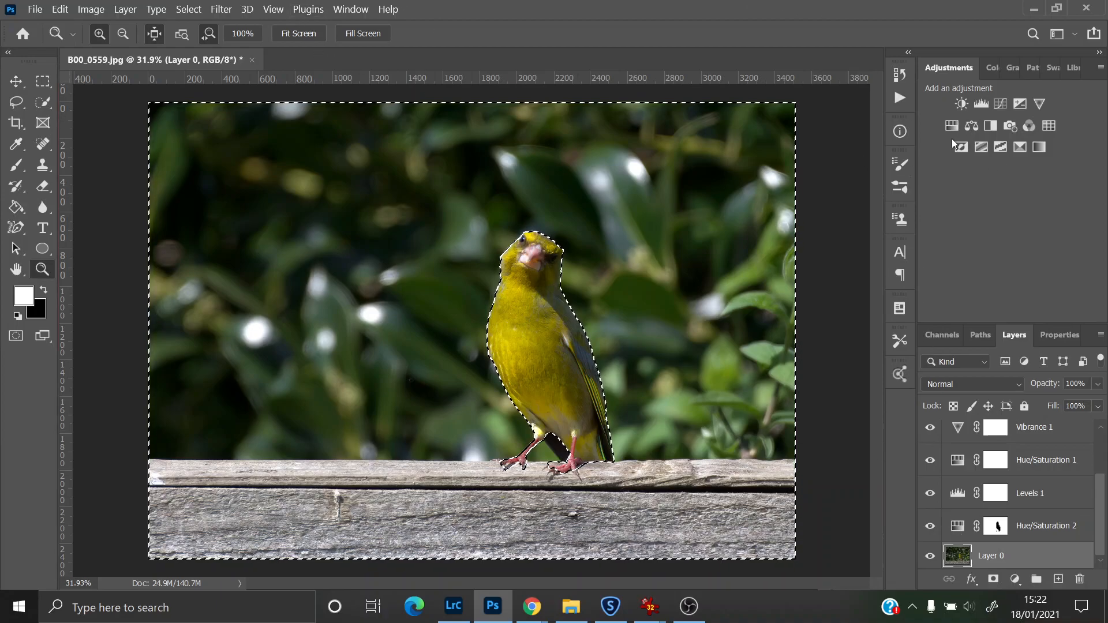
Step: Add a Brightness/Contrast adjustment layer masked to the background and set its Brightness to 3
click(961, 102)
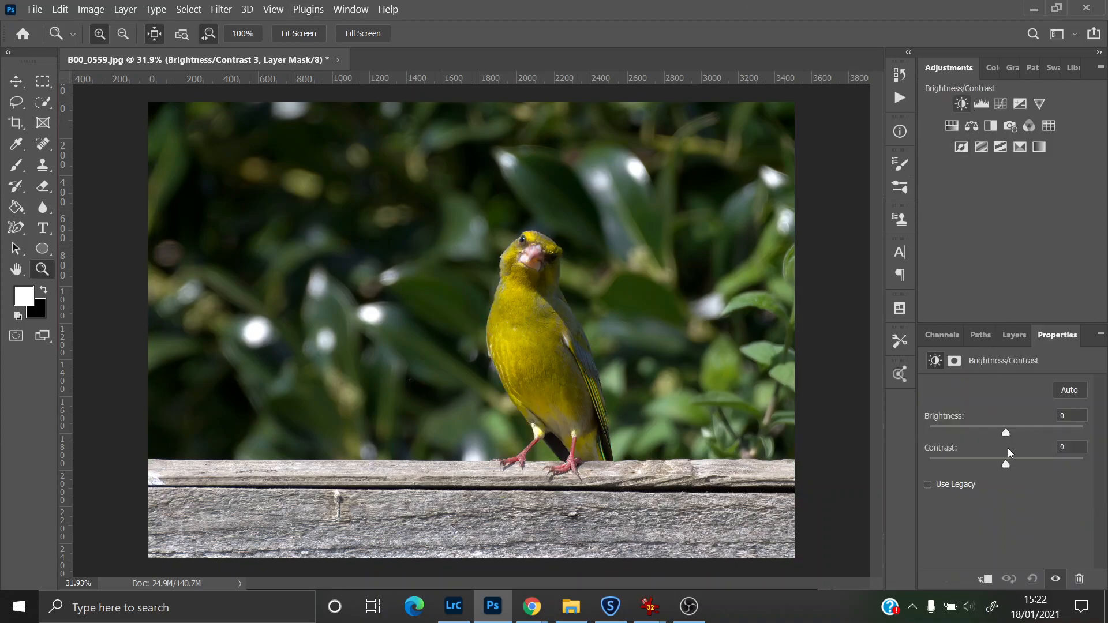
drag(1006, 432, 1002, 432)
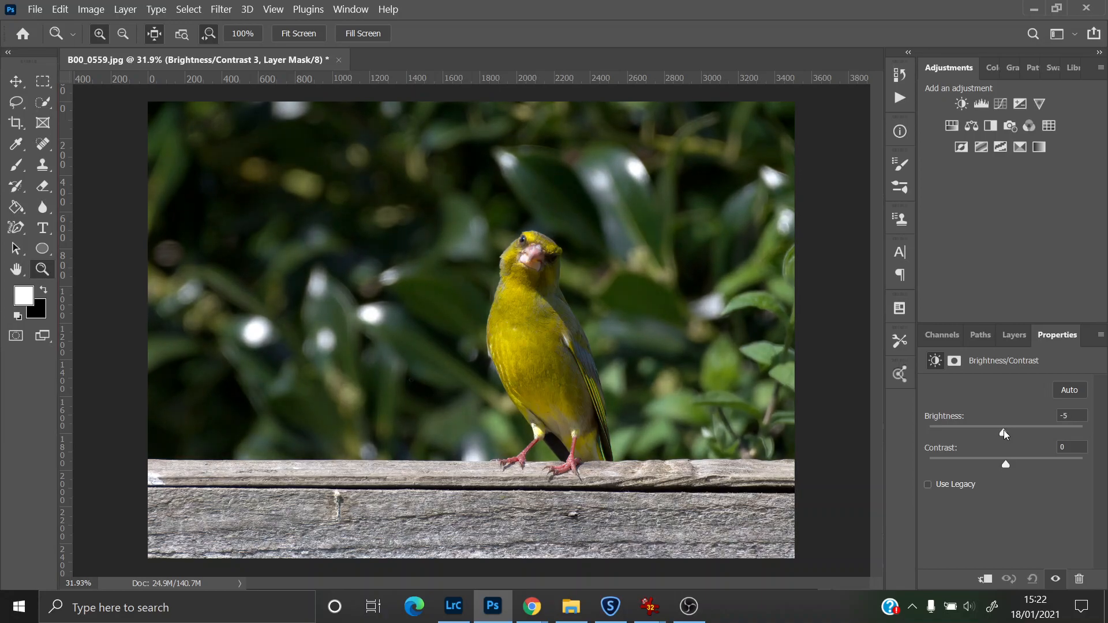
drag(1005, 431, 1005, 431)
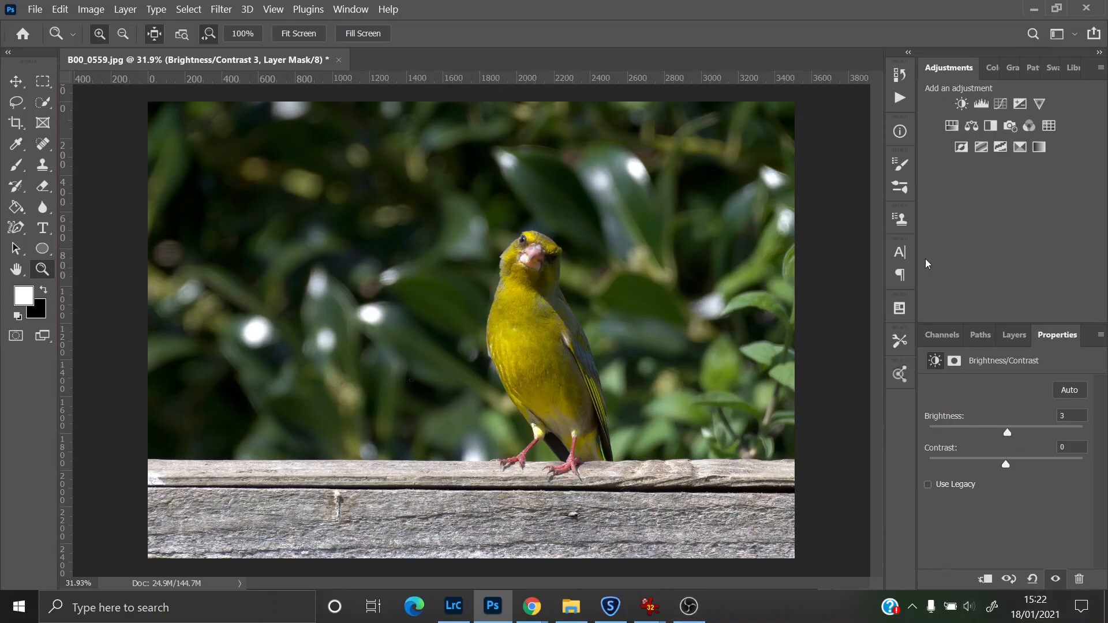
click(1016, 341)
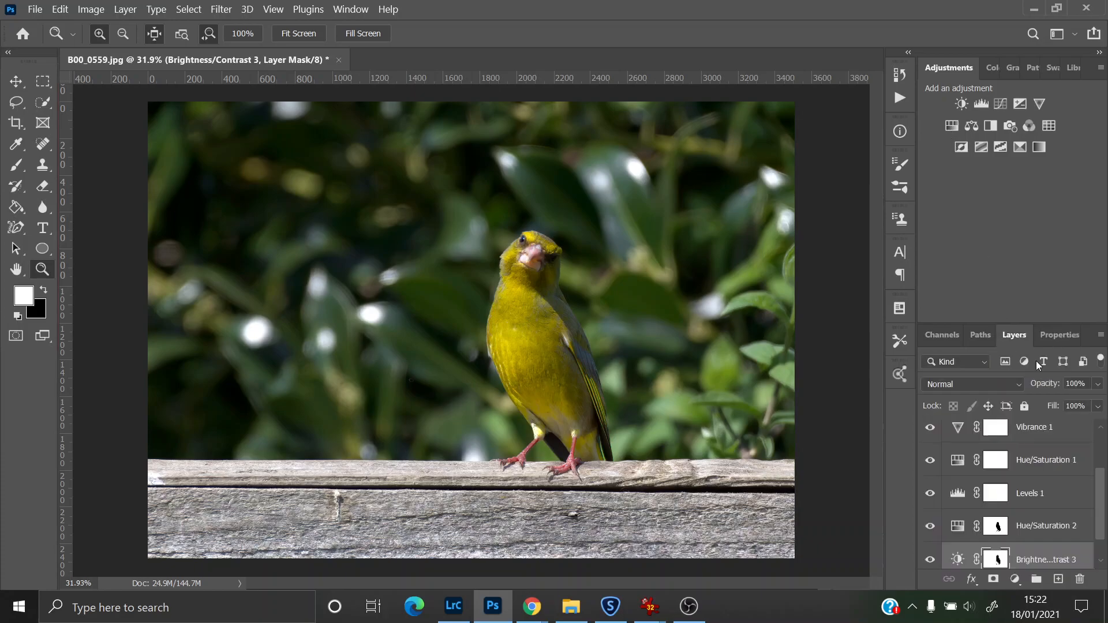
scroll(1102, 475, down, 1)
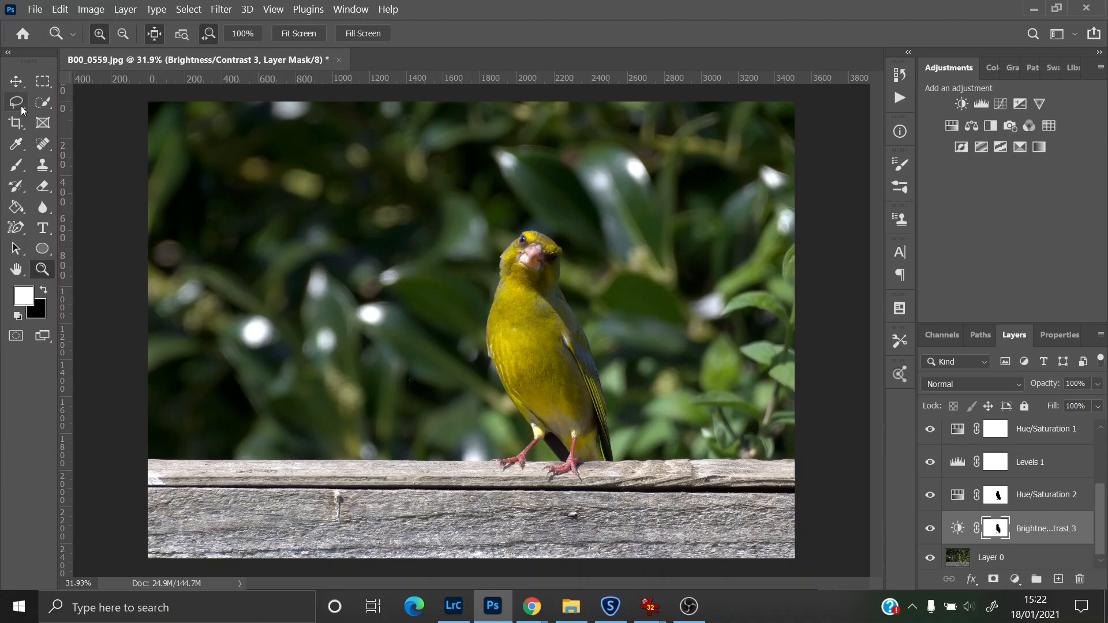
Step: Crop the image tighter around the greenfinch, repositioning the photo inside the crop frame
click(16, 123)
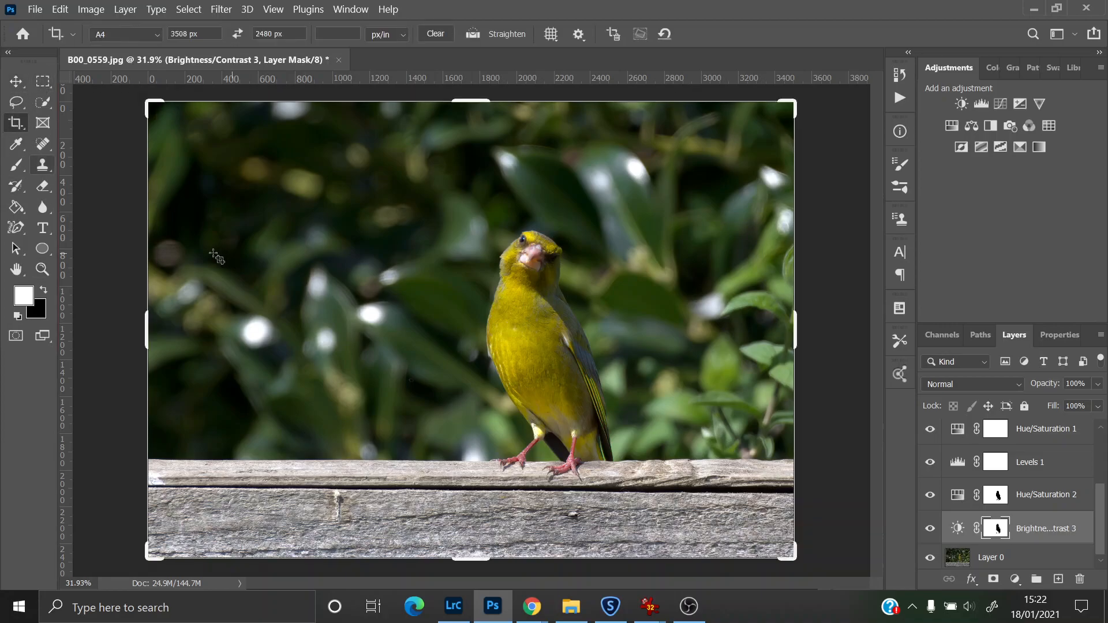
click(171, 243)
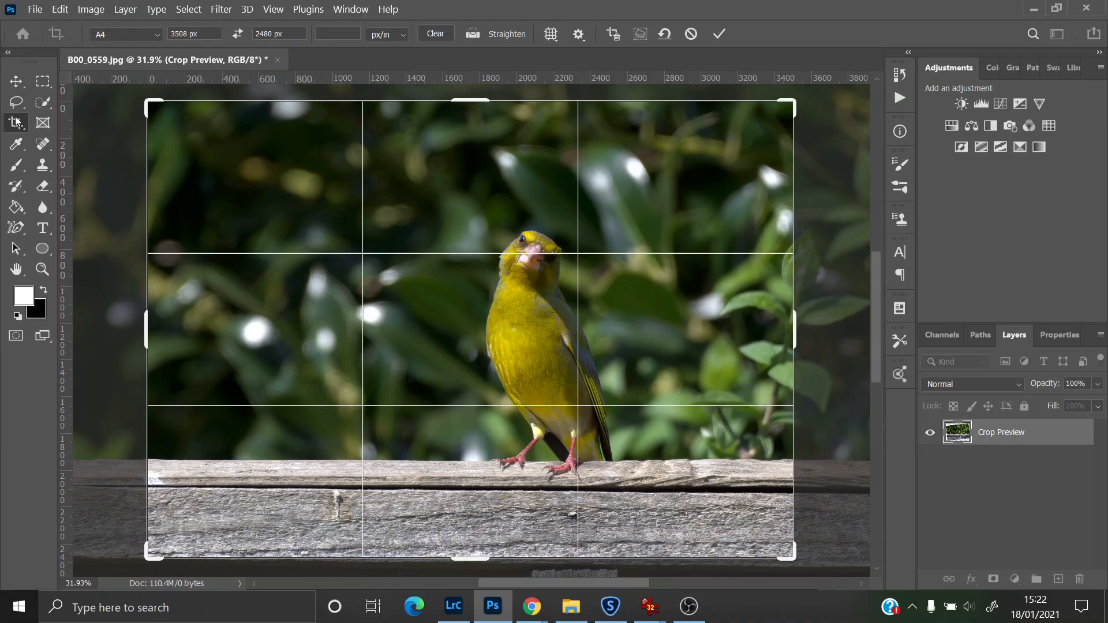
drag(146, 321, 193, 339)
drag(508, 384, 515, 394)
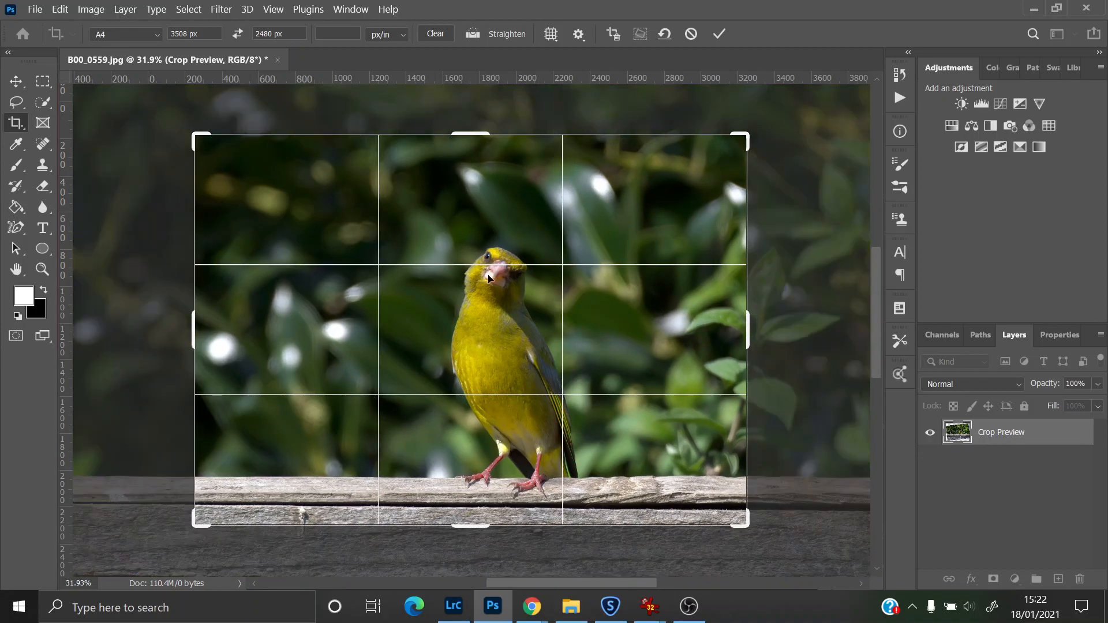
drag(497, 321, 493, 325)
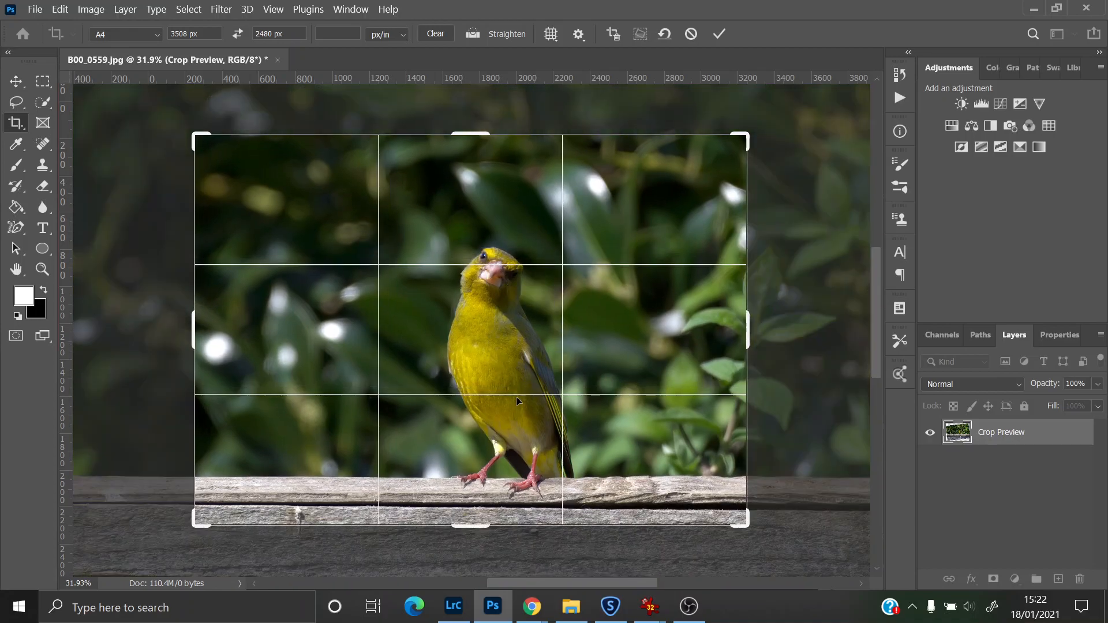
drag(643, 214, 669, 180)
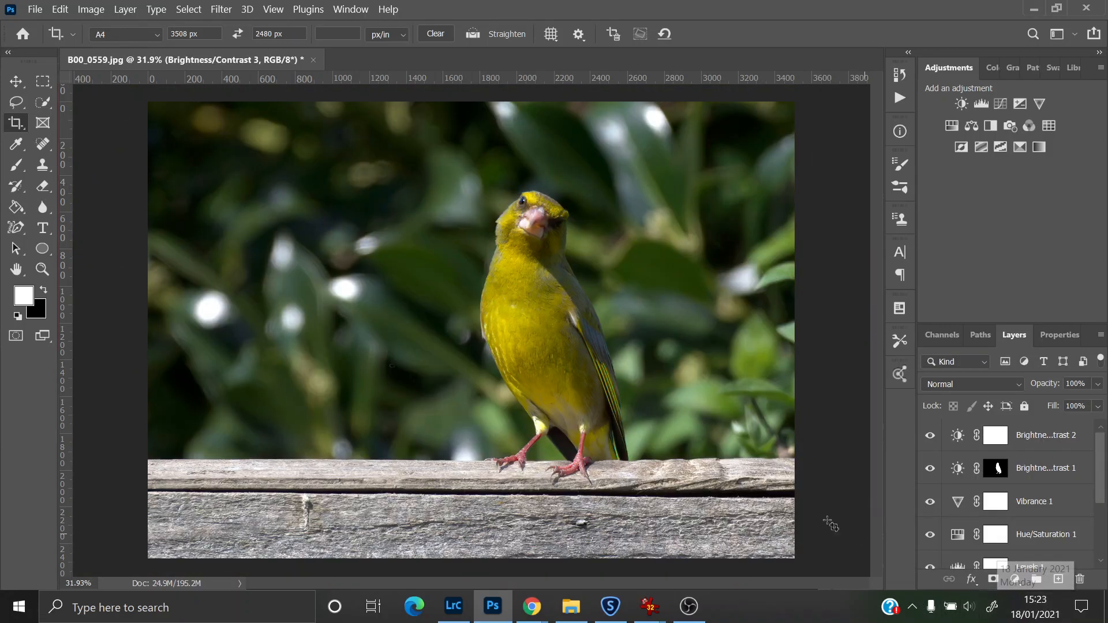
Step: Add another Brightness/Contrast adjustment layer and set its Brightness to 6
click(961, 104)
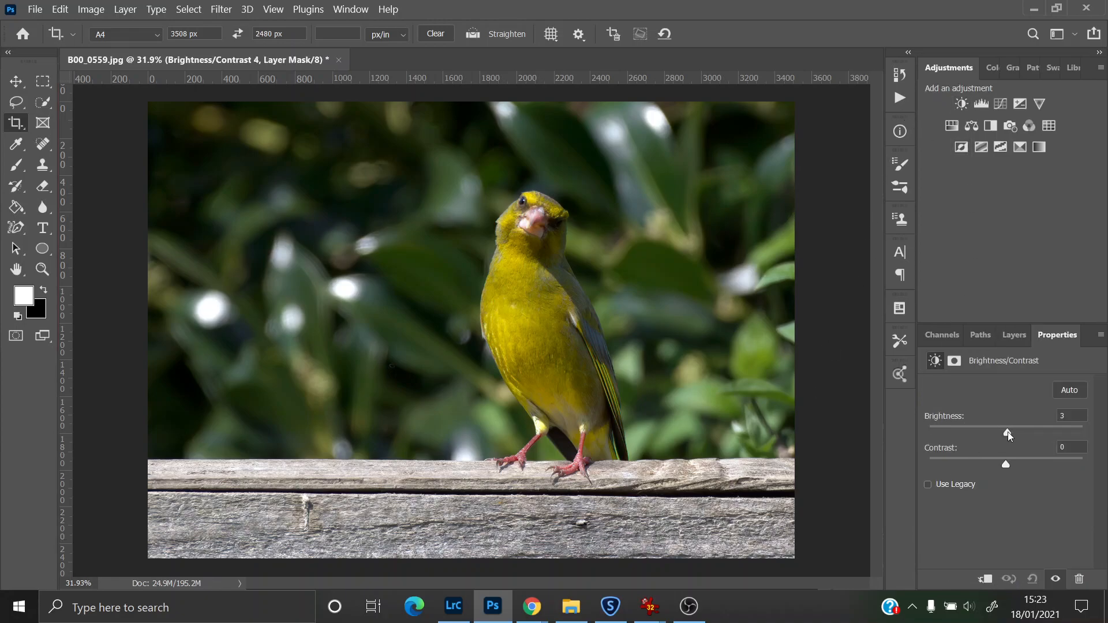
drag(1009, 435, 1012, 436)
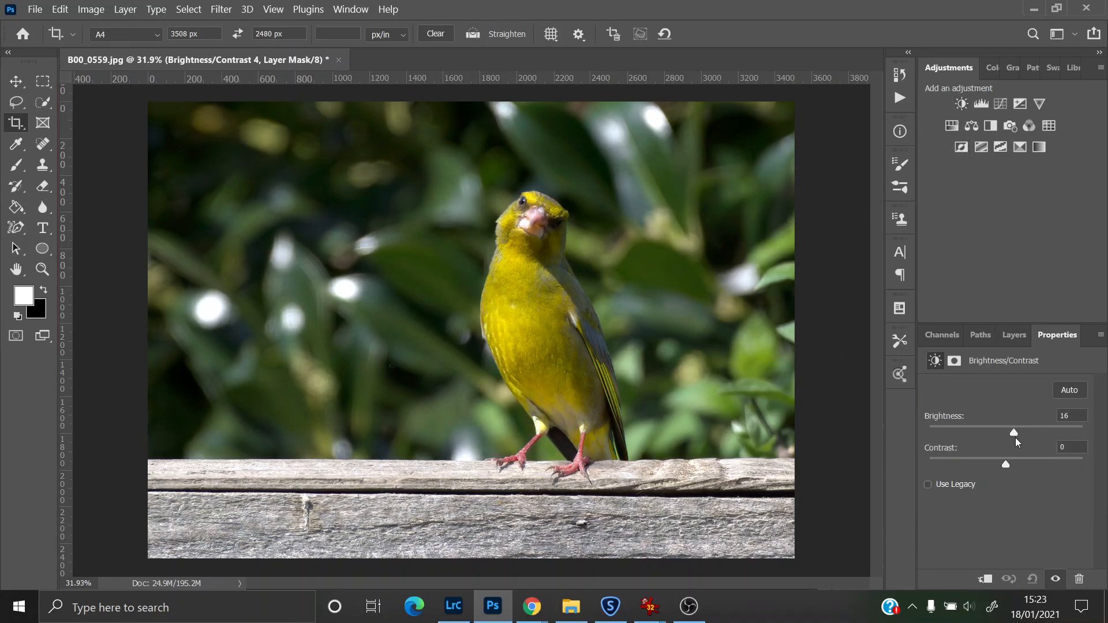
drag(1012, 438, 1009, 438)
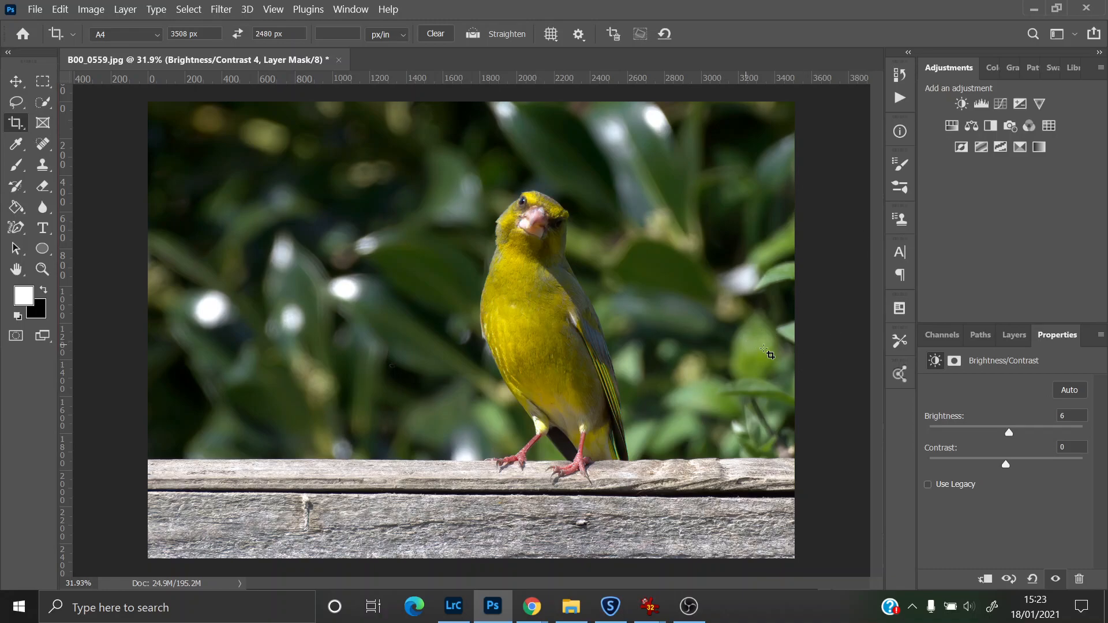
Step: Add a new Hue/Saturation adjustment layer with the Master channel
click(952, 126)
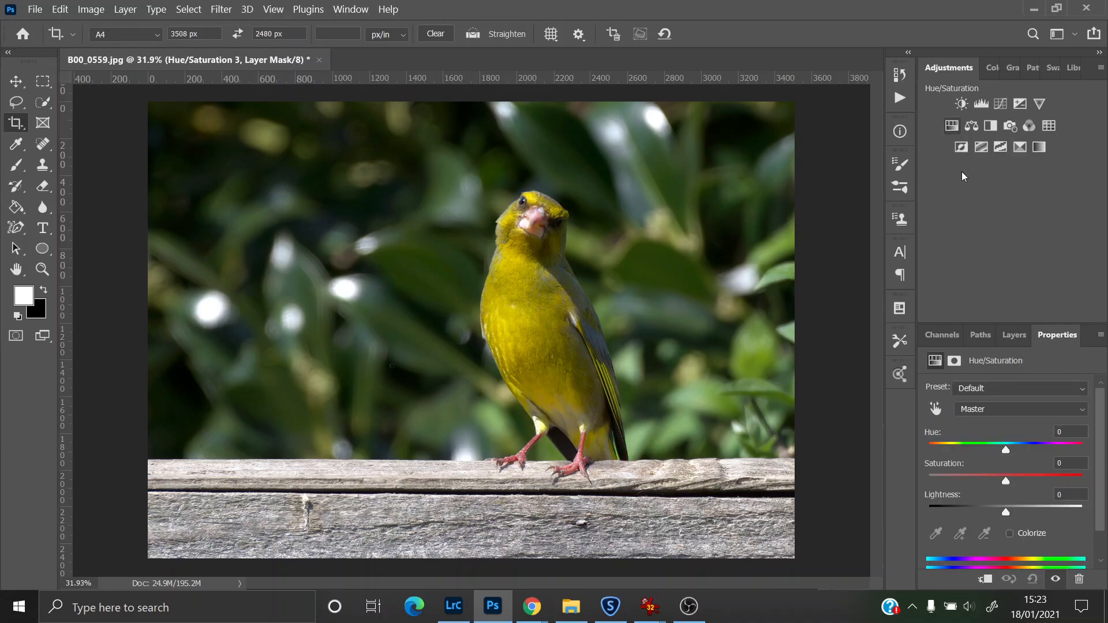
click(1005, 408)
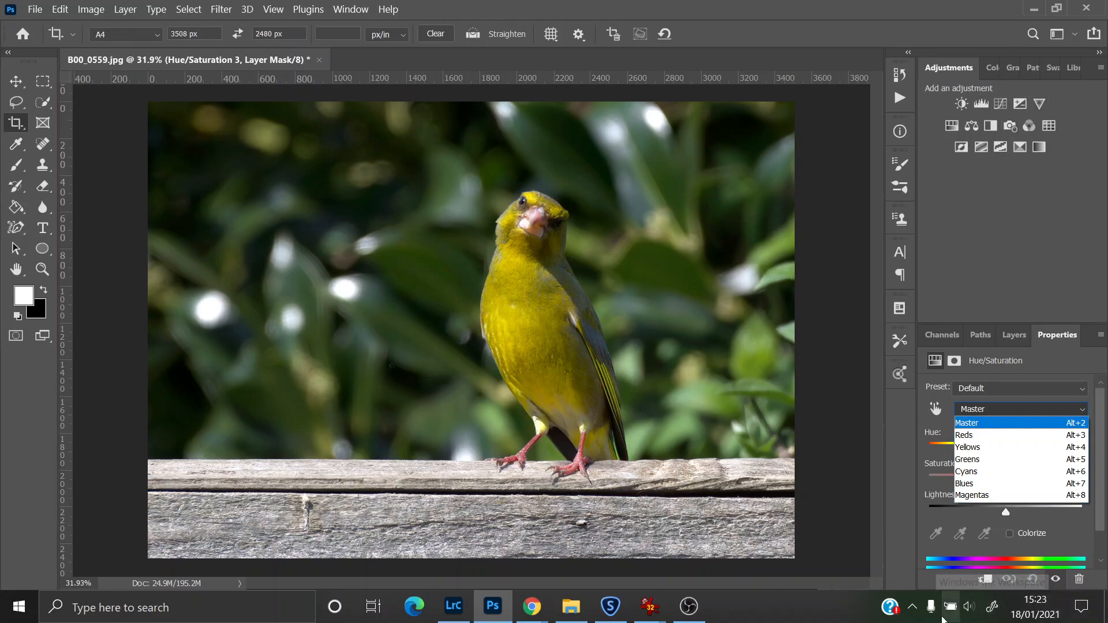
click(1016, 277)
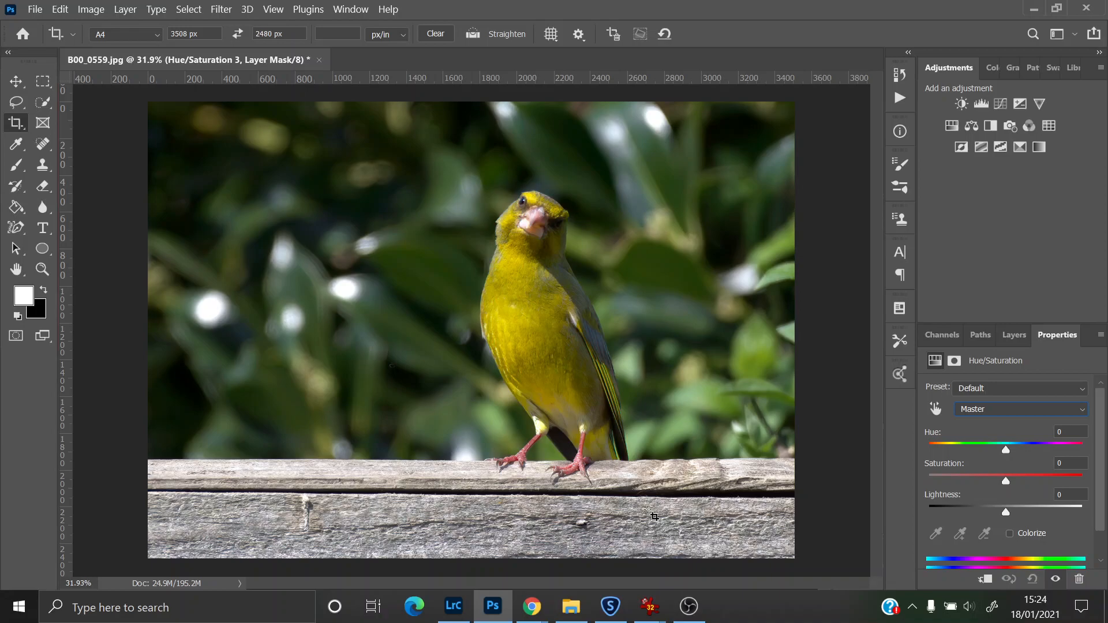
Step: Select the wooden perch with the Quick Selection tool, subtracting the area around the bird's feet
click(42, 102)
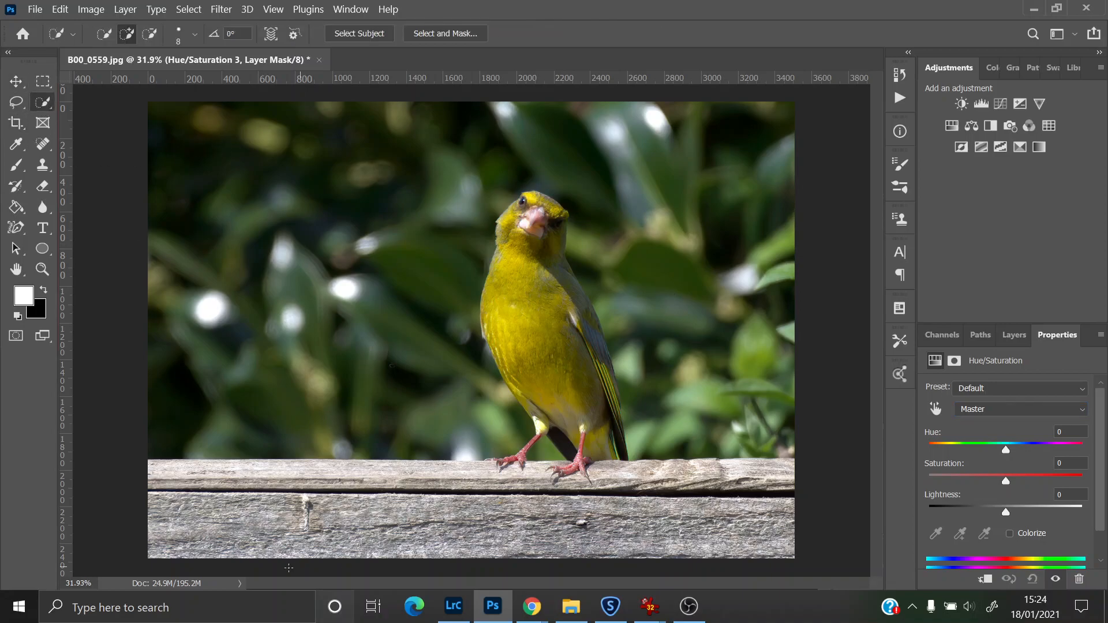
mouse_move(154, 467)
mouse_down()
mouse_move(219, 501)
mouse_move(304, 507)
mouse_move(990, 510)
mouse_up()
mouse_move(809, 483)
mouse_down()
mouse_move(635, 486)
mouse_move(623, 476)
mouse_move(730, 471)
mouse_up()
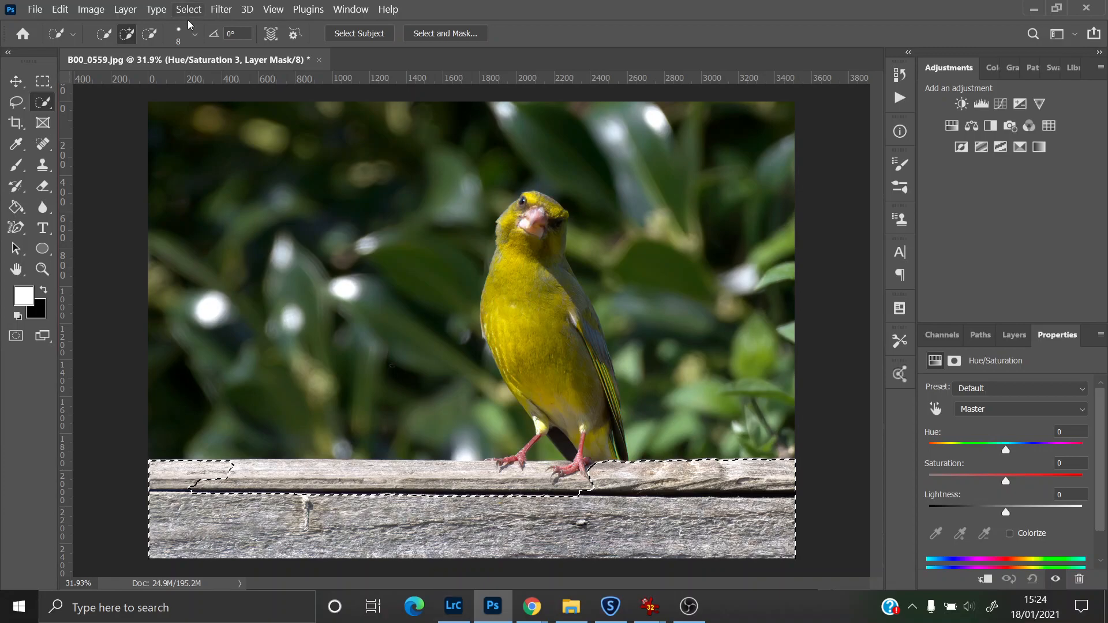
mouse_move(247, 471)
mouse_down()
mouse_move(570, 485)
mouse_move(533, 473)
mouse_up()
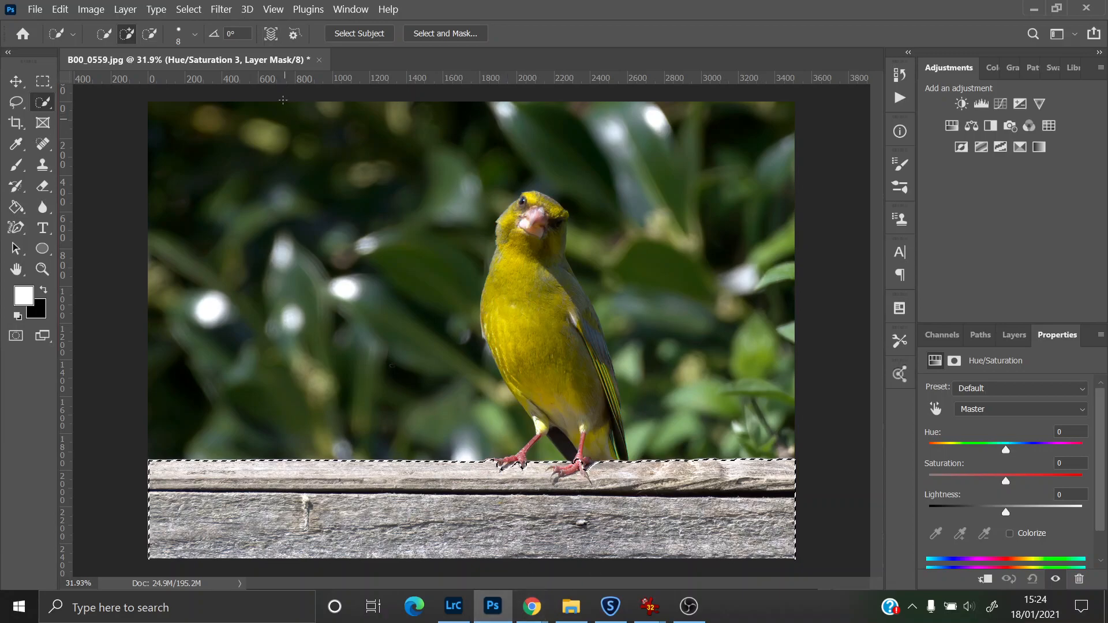
key(alt)
mouse_move(578, 462)
mouse_down()
mouse_move(562, 473)
mouse_move(528, 467)
mouse_move(549, 468)
mouse_move(538, 470)
mouse_up()
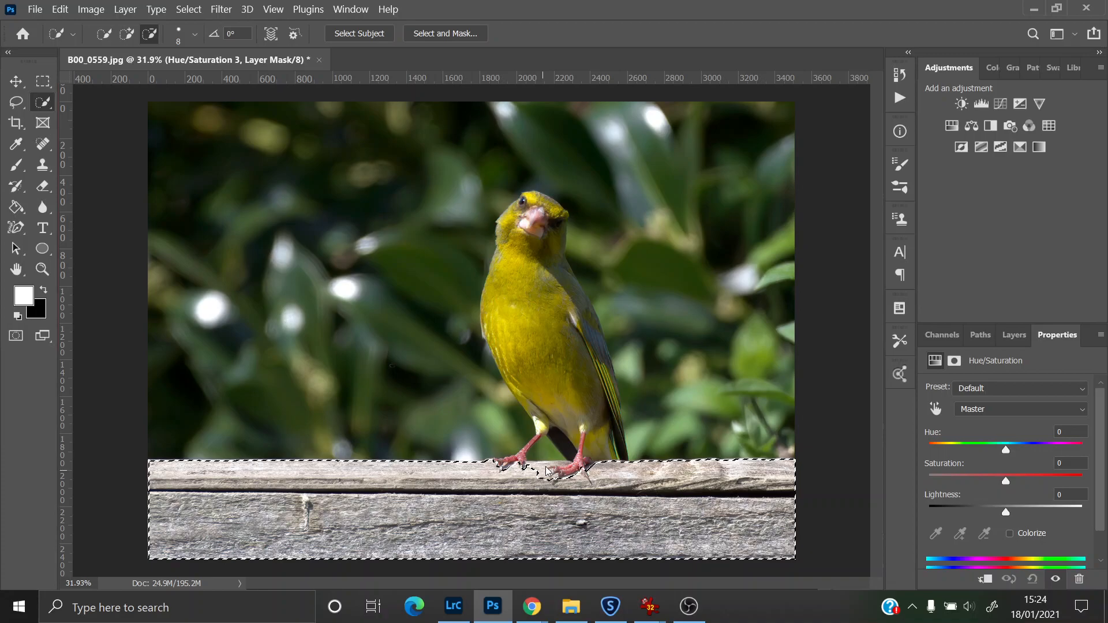
Step: Refine the perch selection around the bird's feet in Select and Mask
click(450, 33)
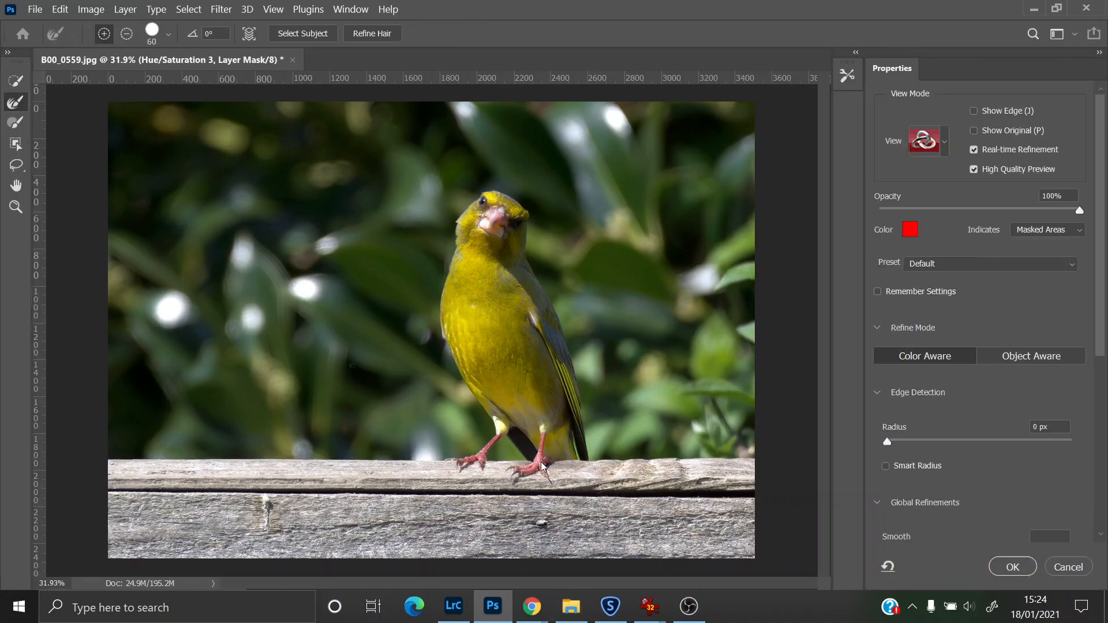
mouse_move(515, 480)
mouse_down()
mouse_move(537, 465)
mouse_move(503, 493)
mouse_move(509, 478)
mouse_move(461, 460)
mouse_move(553, 468)
mouse_move(570, 483)
mouse_move(483, 474)
mouse_move(520, 463)
mouse_up()
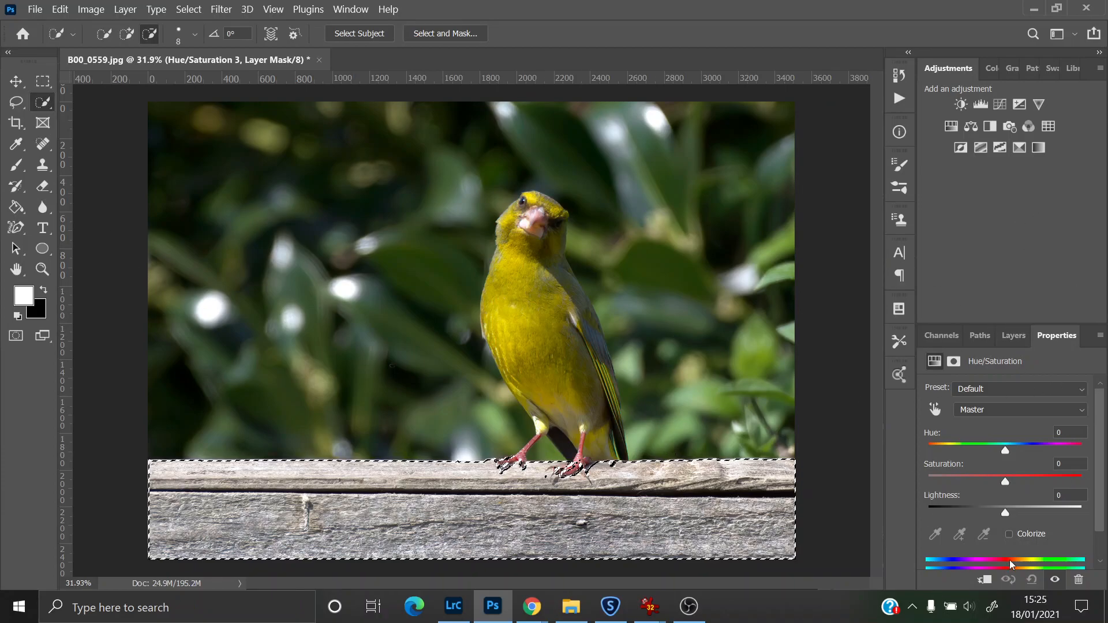
Step: Add a Solid Color fill layer above Layer 0 from the perch selection, with colour #5adeff
drag(1097, 456, 1103, 541)
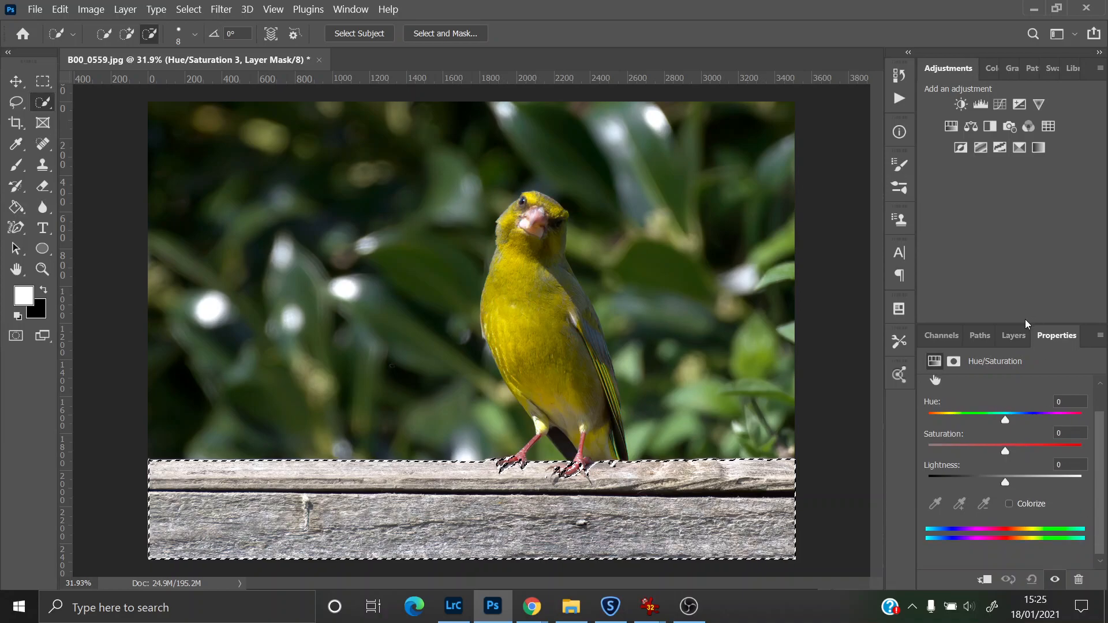
click(1013, 335)
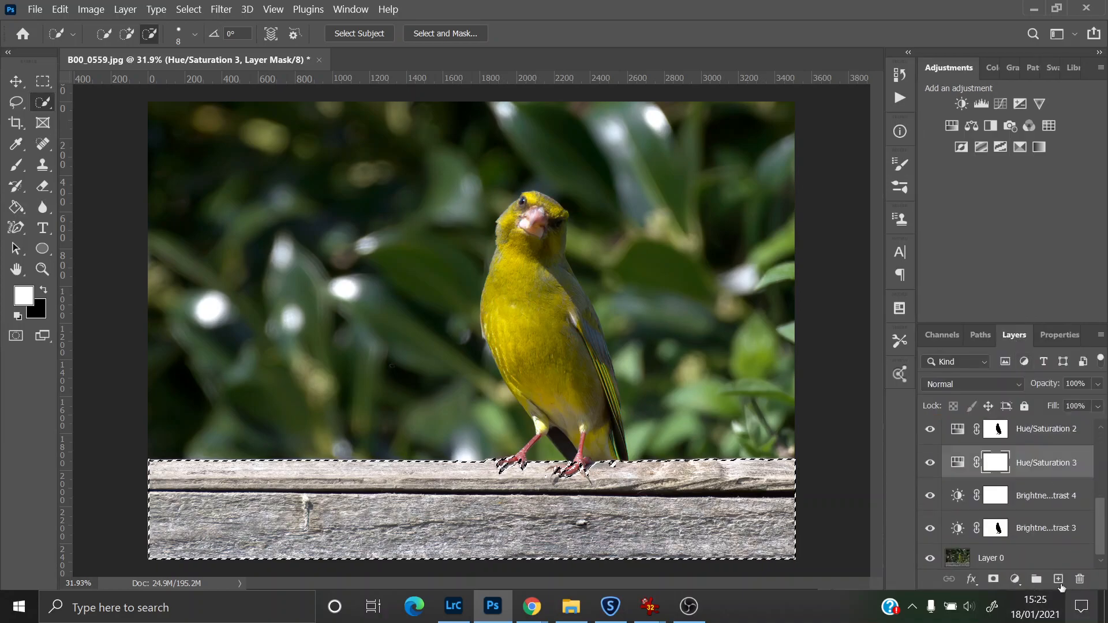
click(1018, 560)
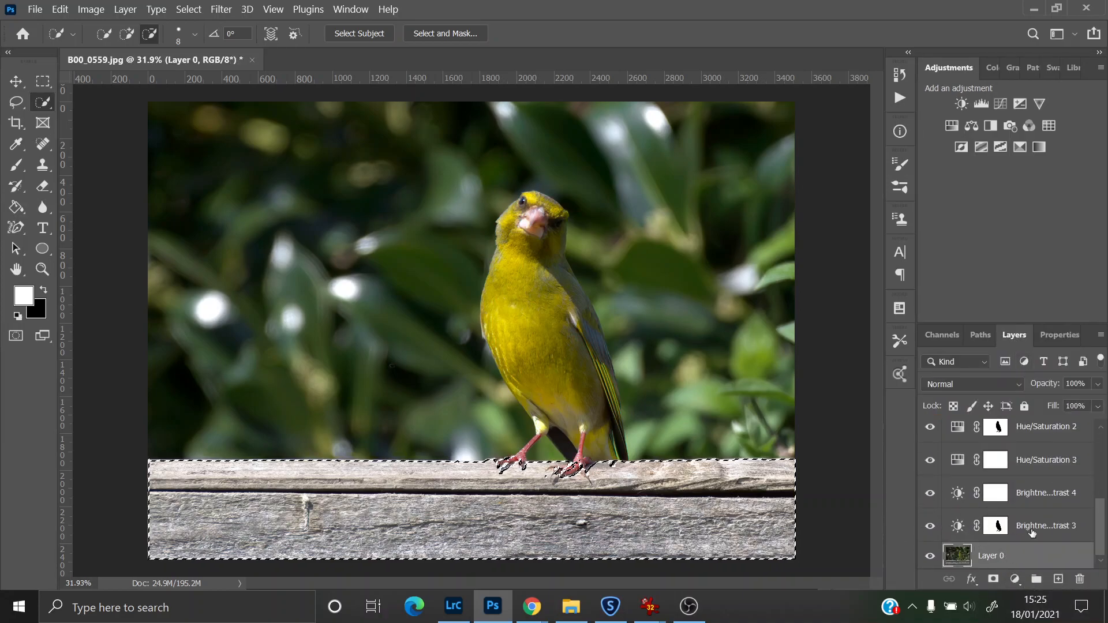
click(1014, 579)
click(1002, 296)
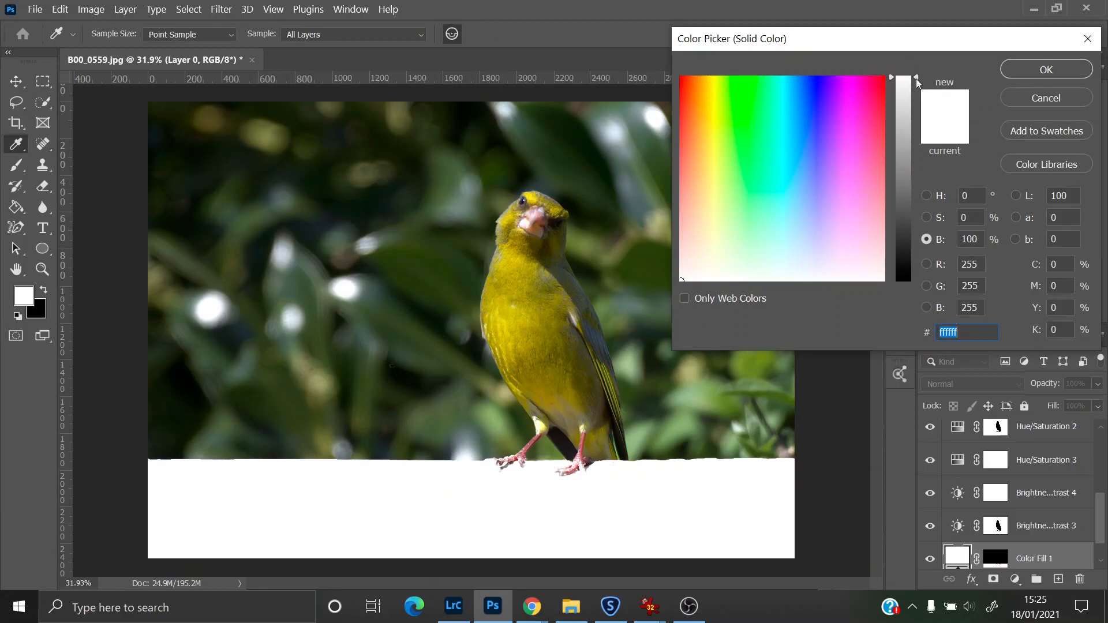
mouse_move(915, 78)
mouse_down()
mouse_move(908, 135)
mouse_move(914, 77)
mouse_up()
drag(801, 173, 789, 149)
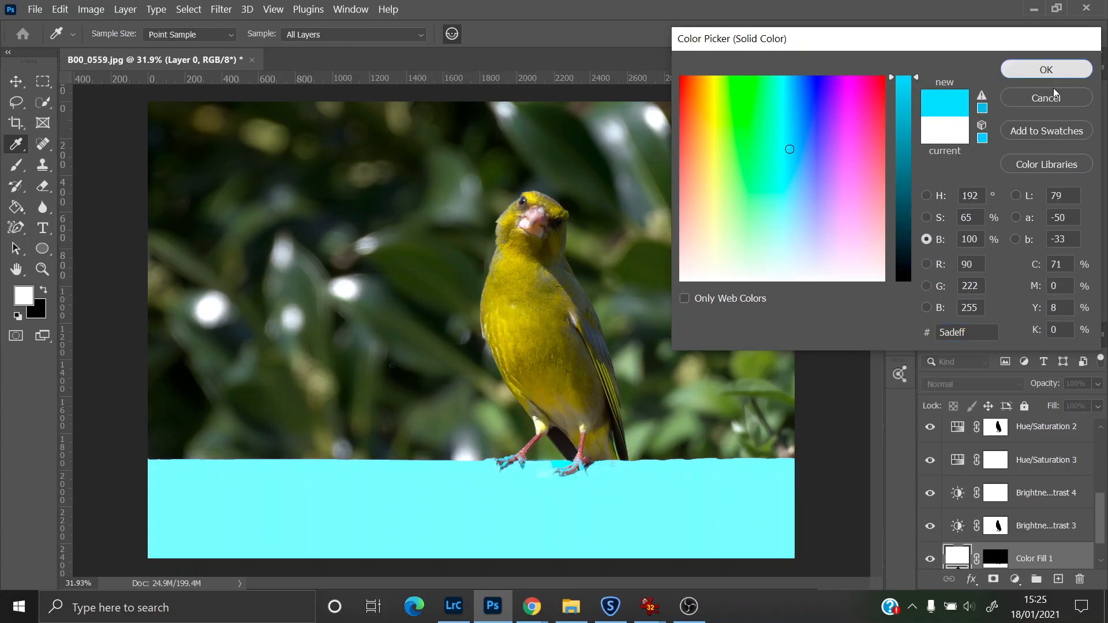
click(1077, 67)
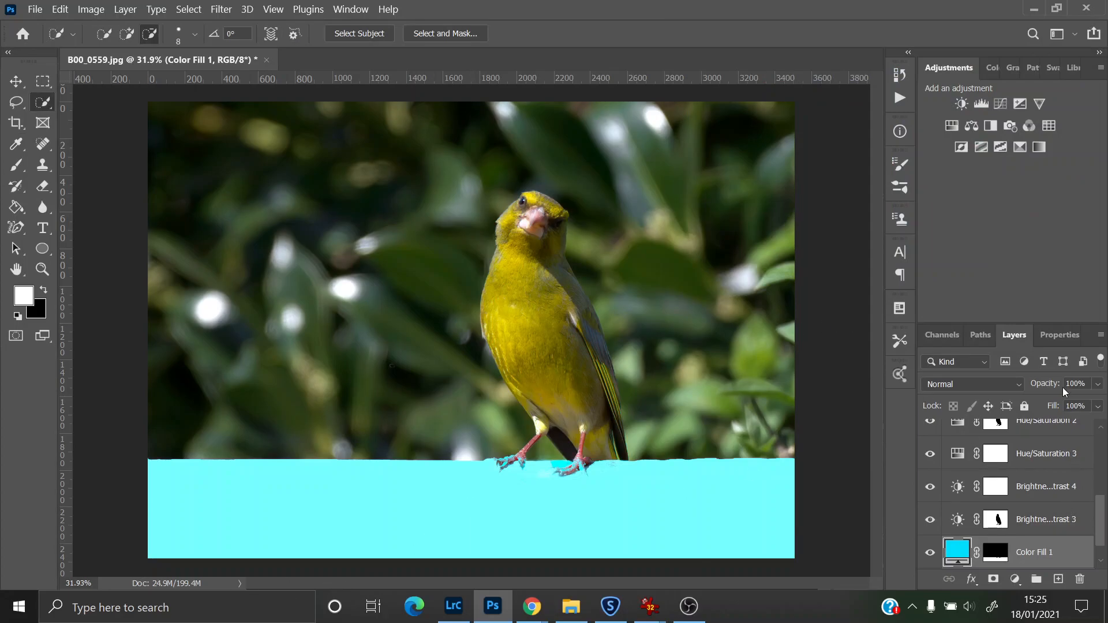
Step: Set the Color Fill 1 layer's blend mode to Color and its opacity to 30%
click(1016, 386)
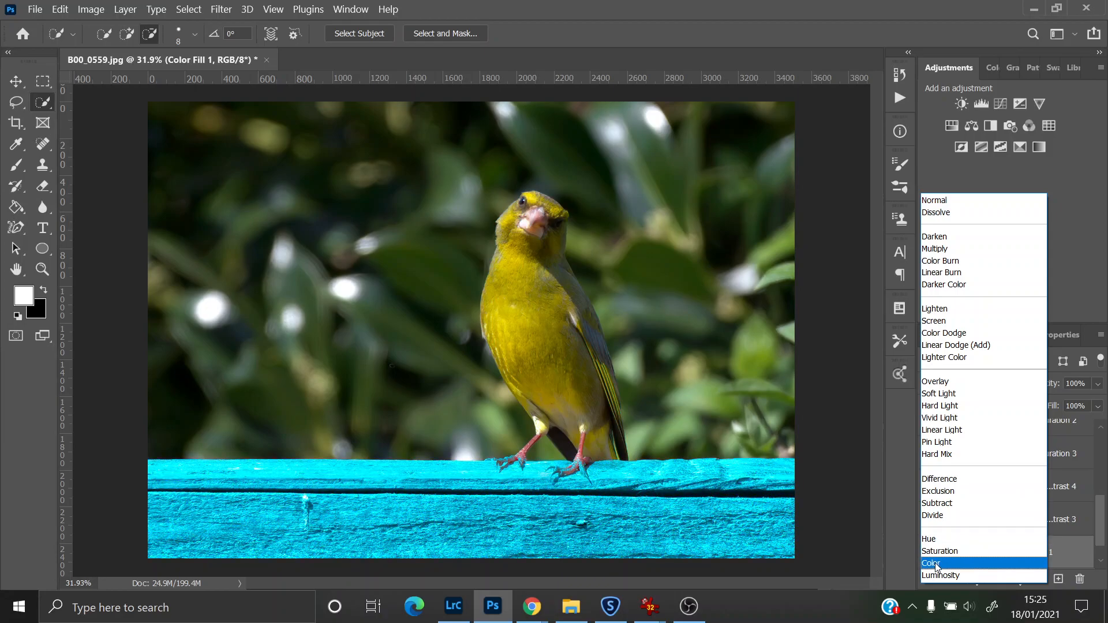
click(936, 564)
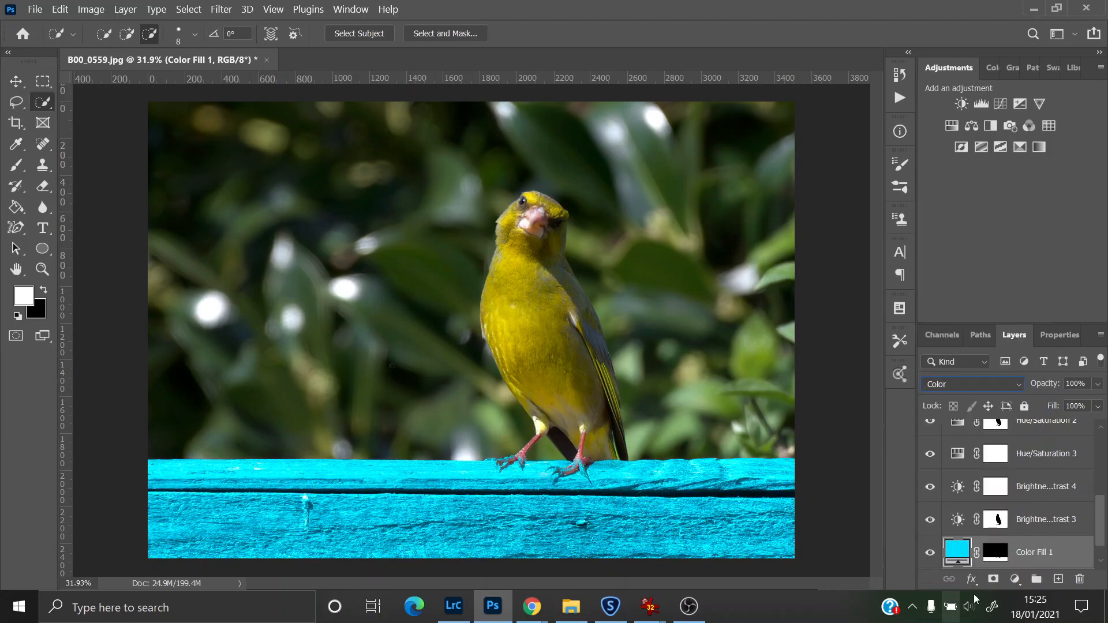
click(1098, 385)
drag(1098, 400, 1054, 404)
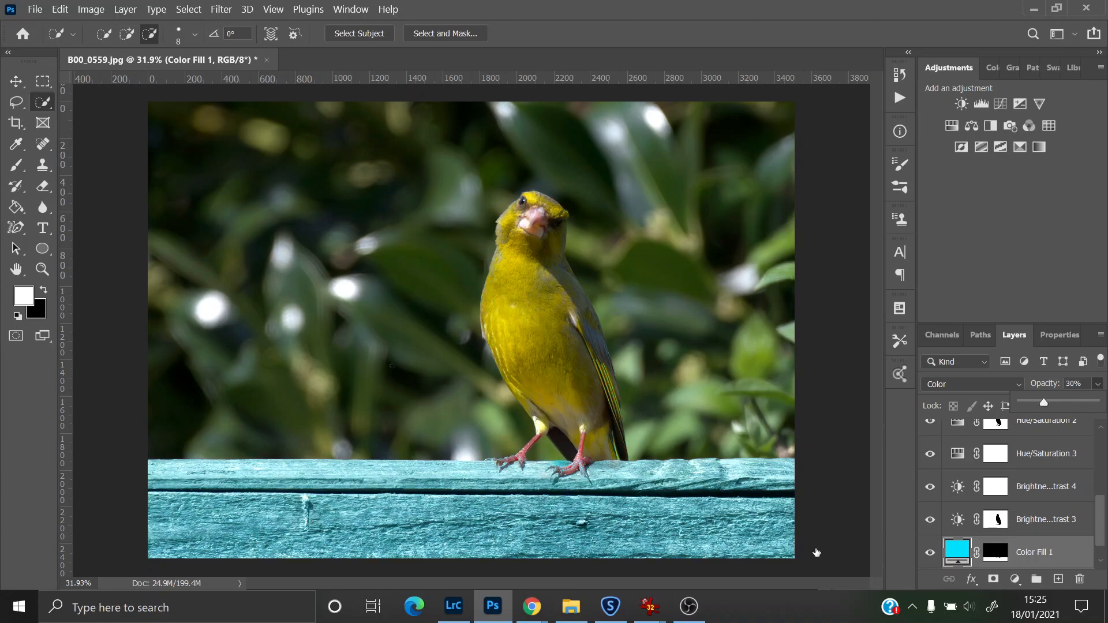
Step: Zoom in on the feet, select the Color Fill 1 layer mask, and set a 15 px Brush with black foreground
click(42, 269)
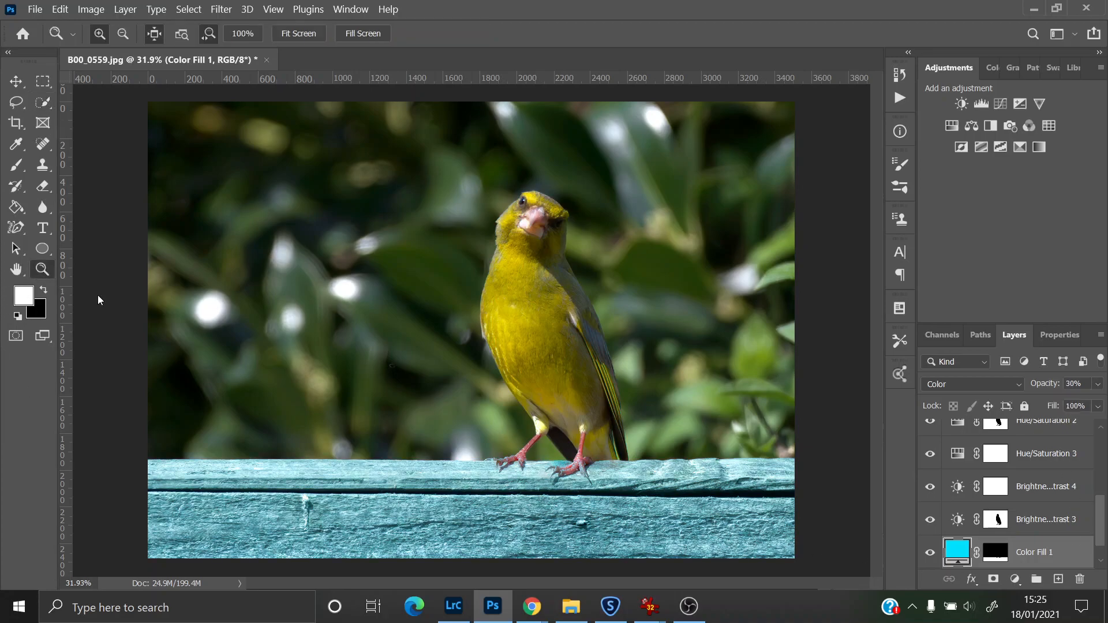
drag(586, 468, 625, 507)
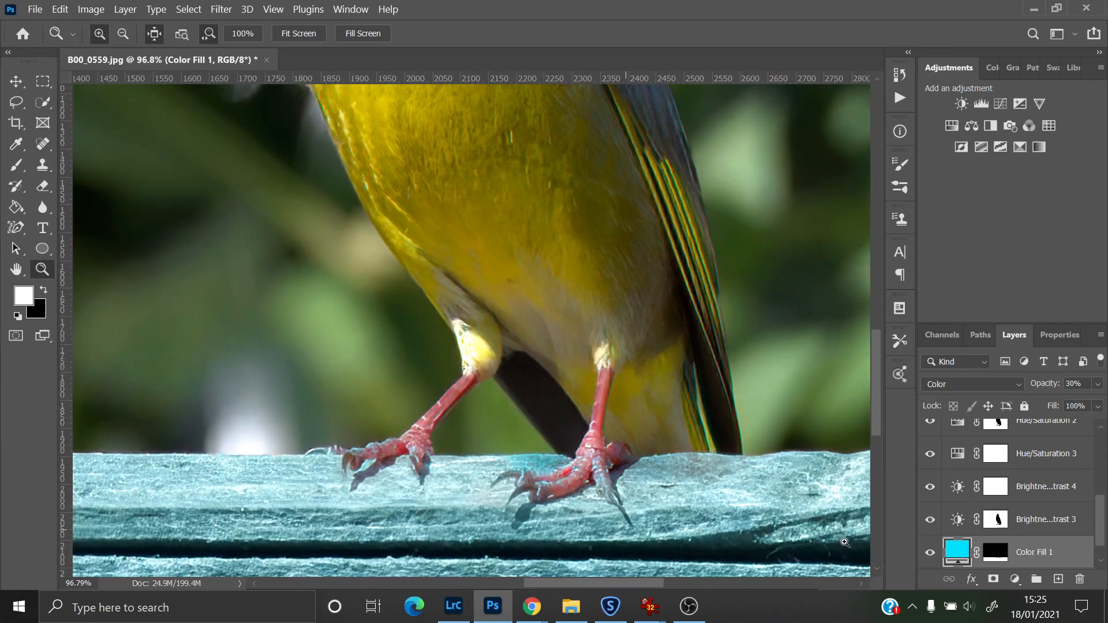
click(1002, 557)
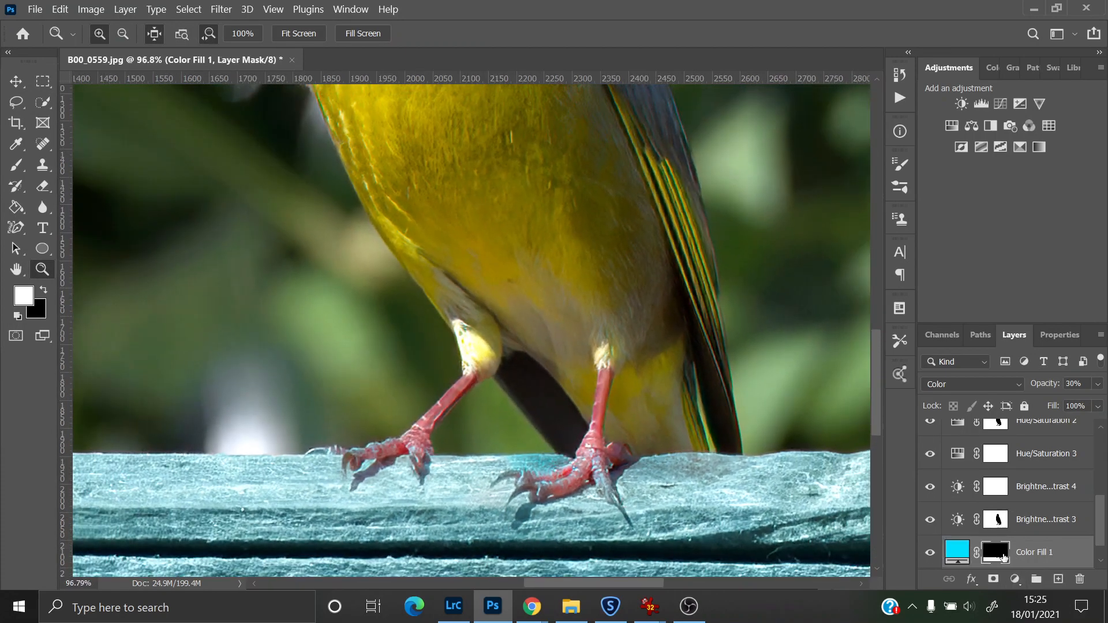
click(17, 168)
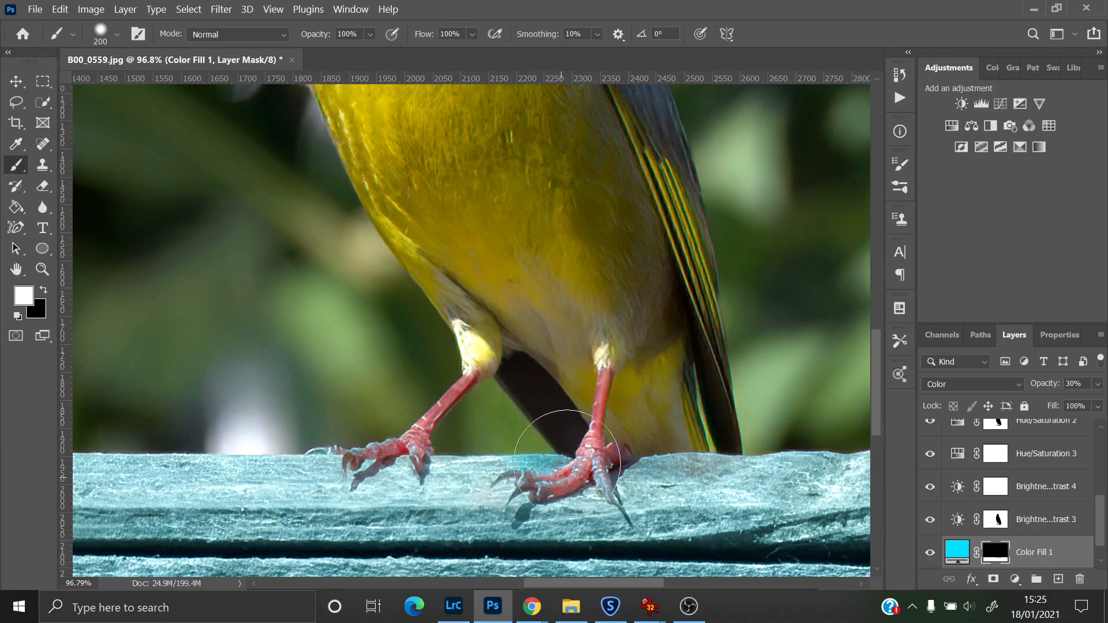
key(bracketleft)
key(bracketleft)
key(bracketleft)
key(bracketleft)
key(bracketleft)
key(bracketleft)
key(bracketleft)
key(bracketleft)
key(bracketleft)
key(bracketleft)
key(bracketleft)
key(bracketleft)
key(bracketleft)
key(x)
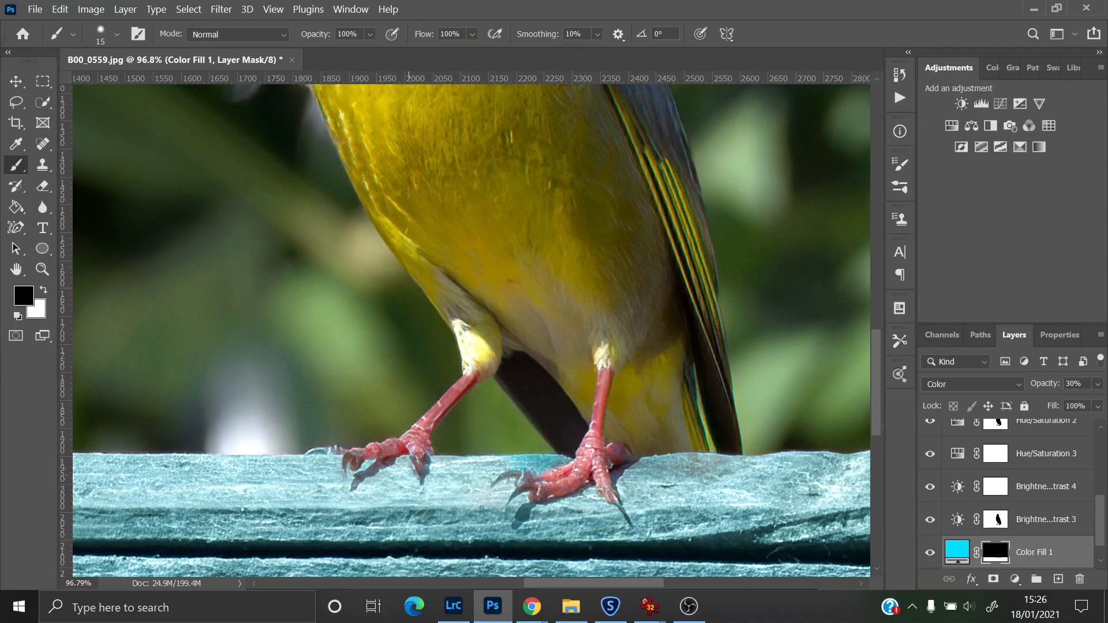
drag(881, 339, 849, 272)
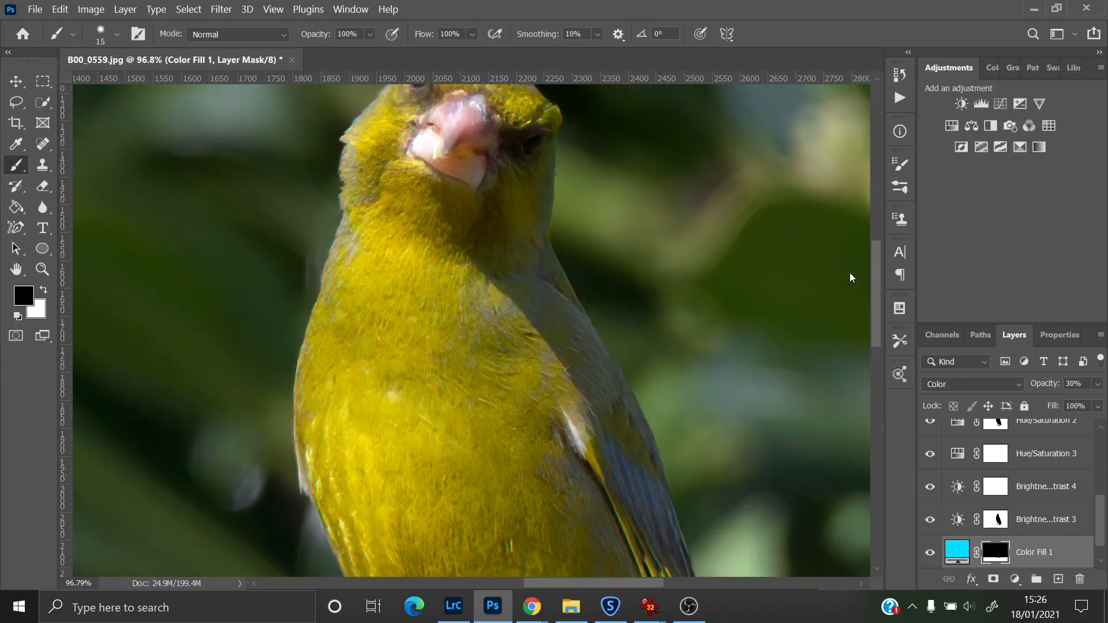
click(42, 269)
click(298, 33)
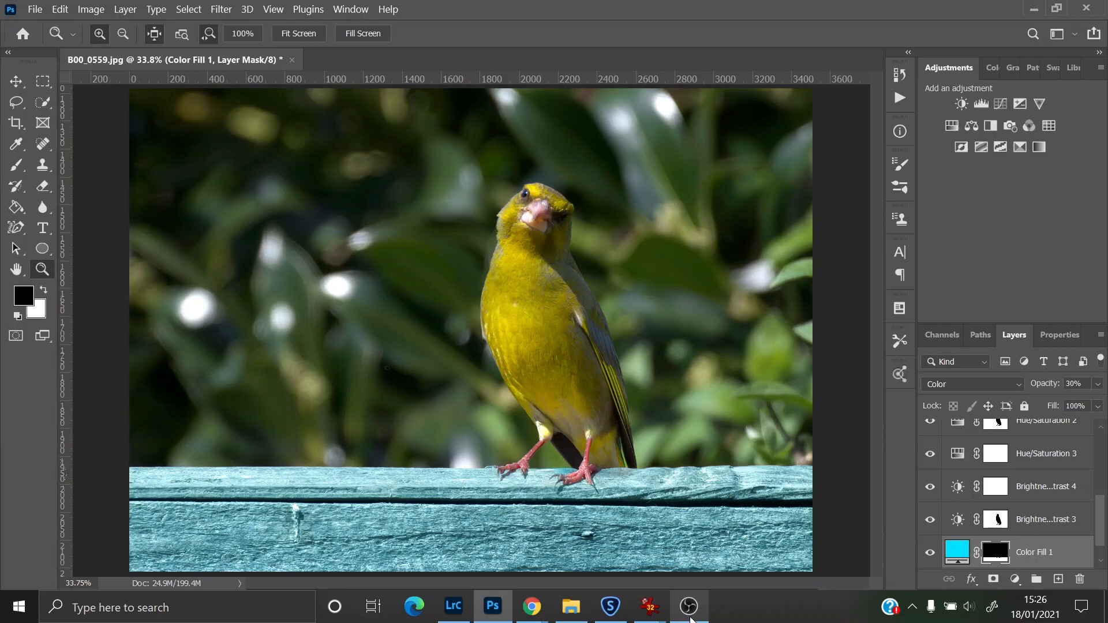
click(689, 607)
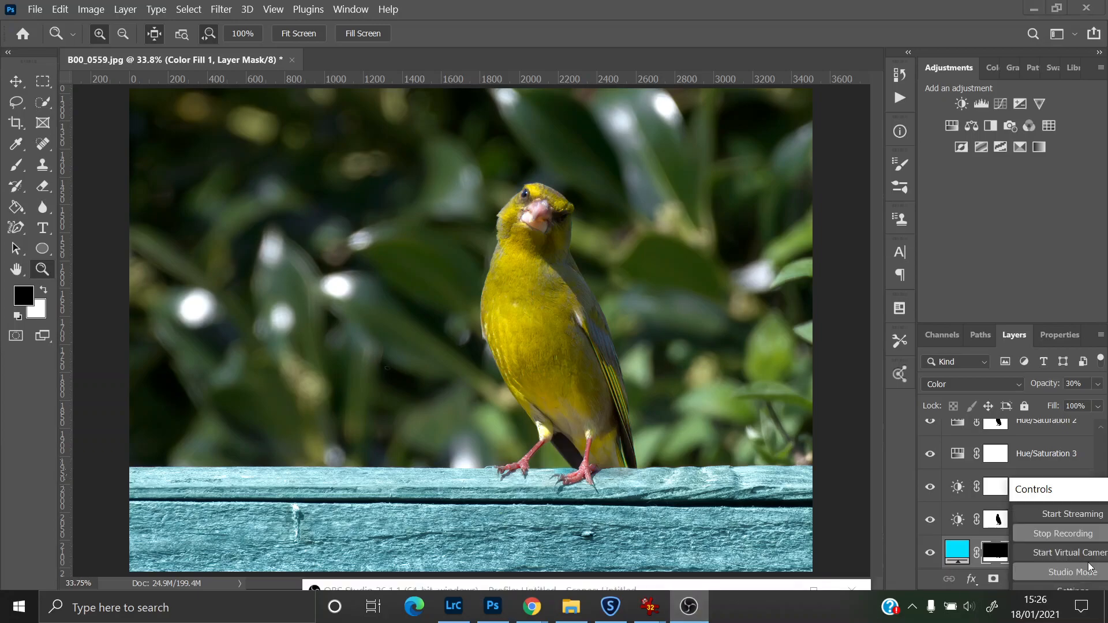